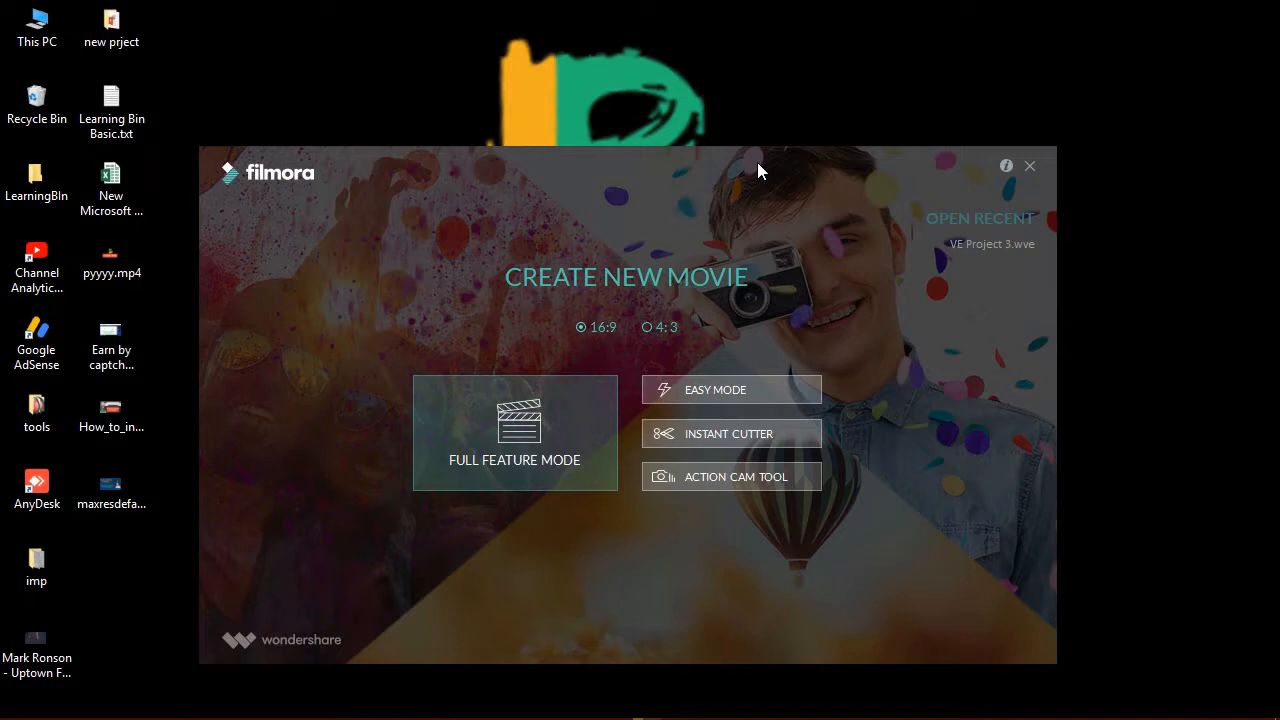
Keep the 16:9 ratio and launch a new project in Full Feature Mode.
left_click_drag(757, 162, 761, 152)
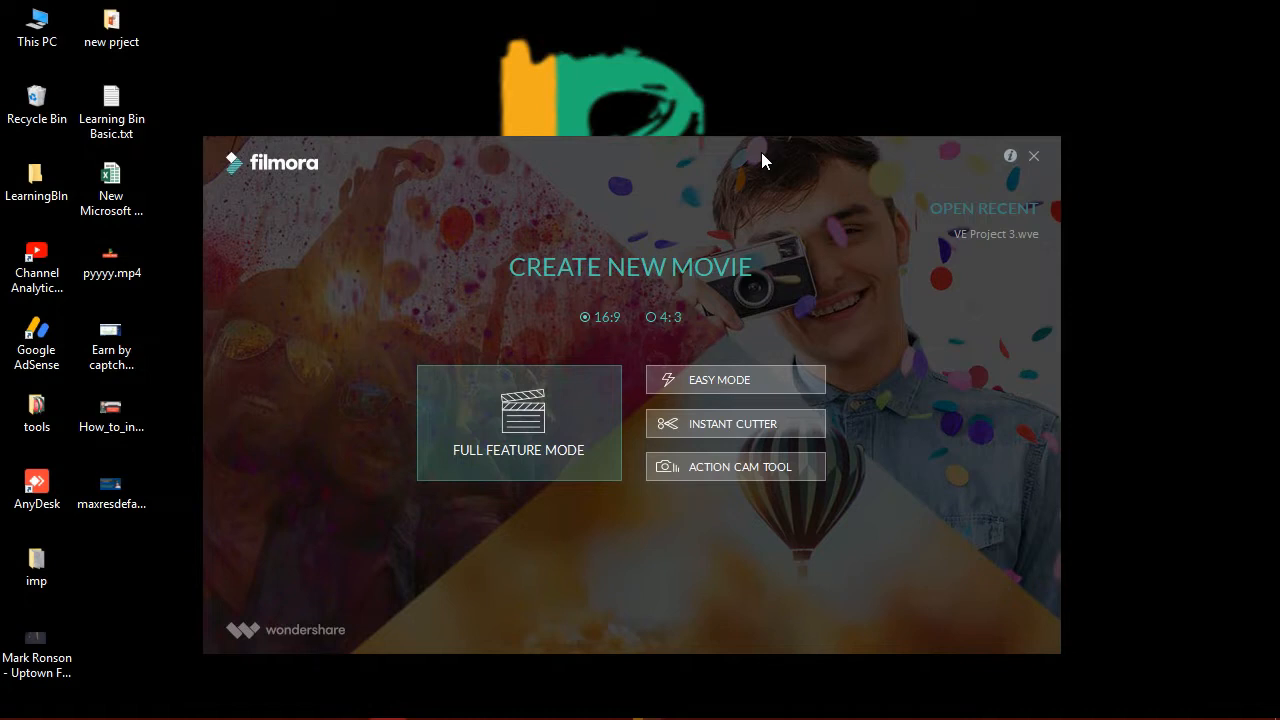
left_click(552, 426)
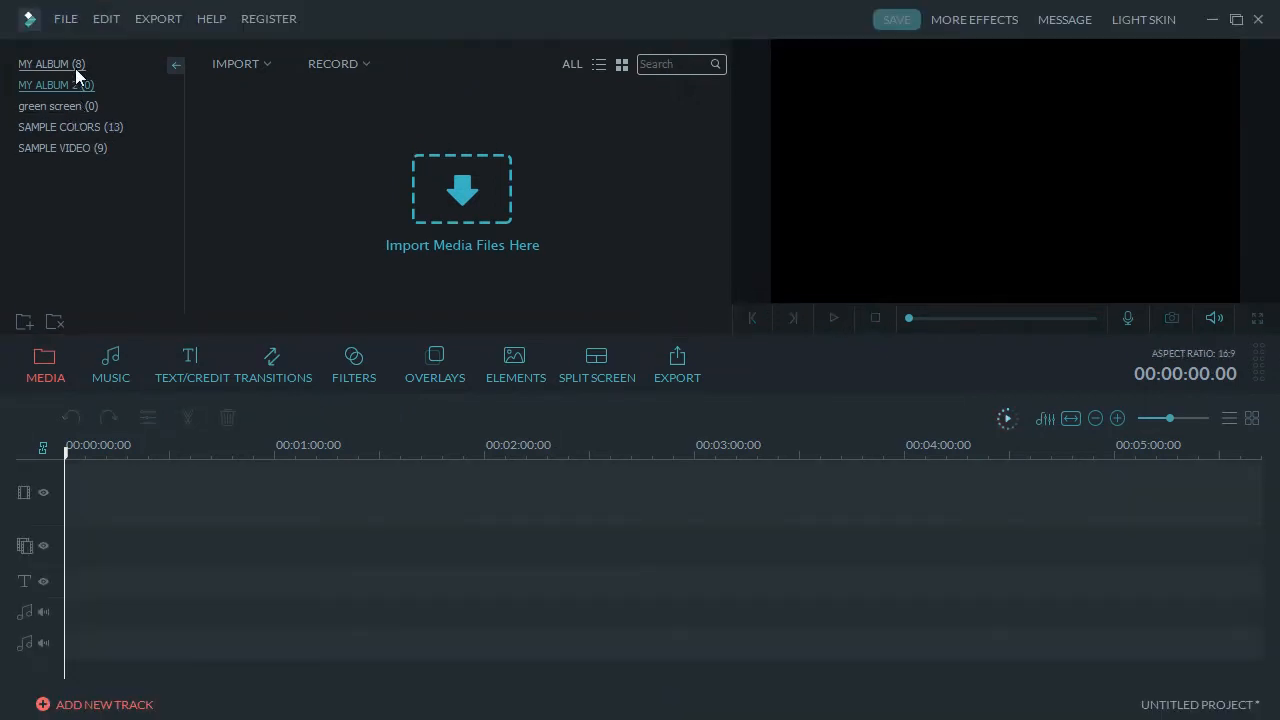
Add a new media album named 'my project'.
left_click(27, 322)
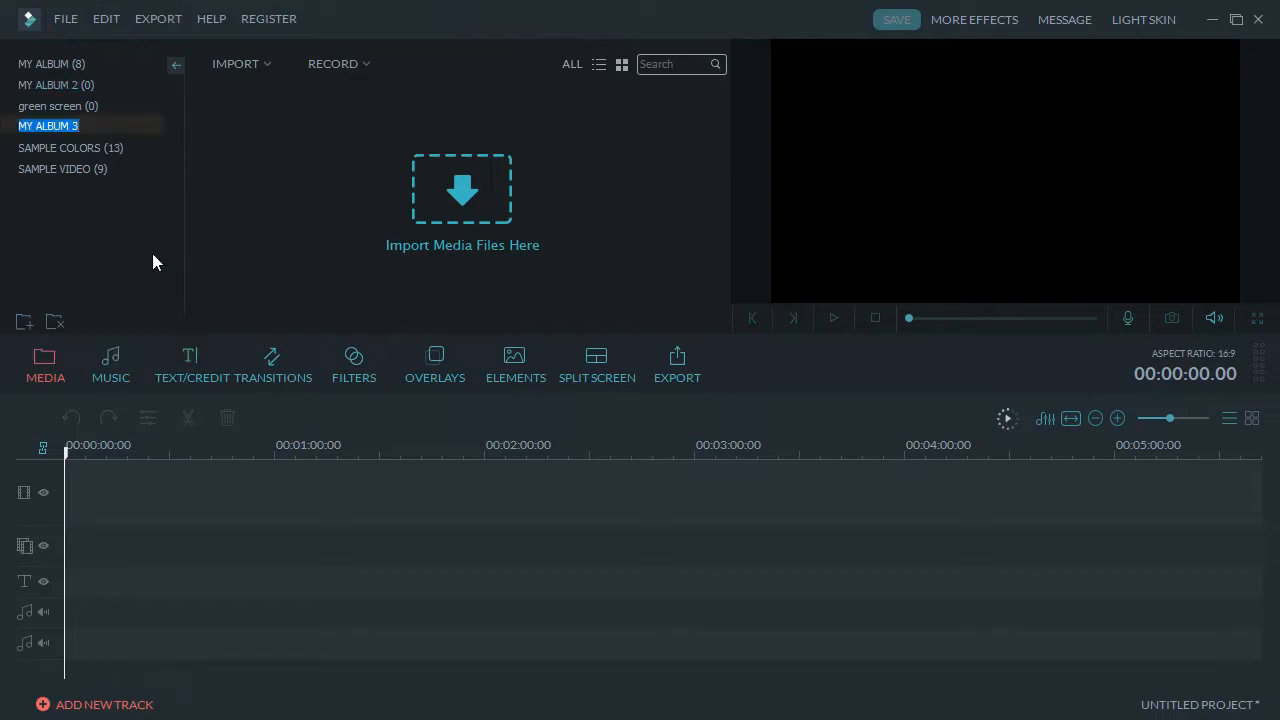
type("my projes")
key("BackSpace")
type("ct")
Import all four files from the LearningBIn > project folder into the album.
double_click(237, 223)
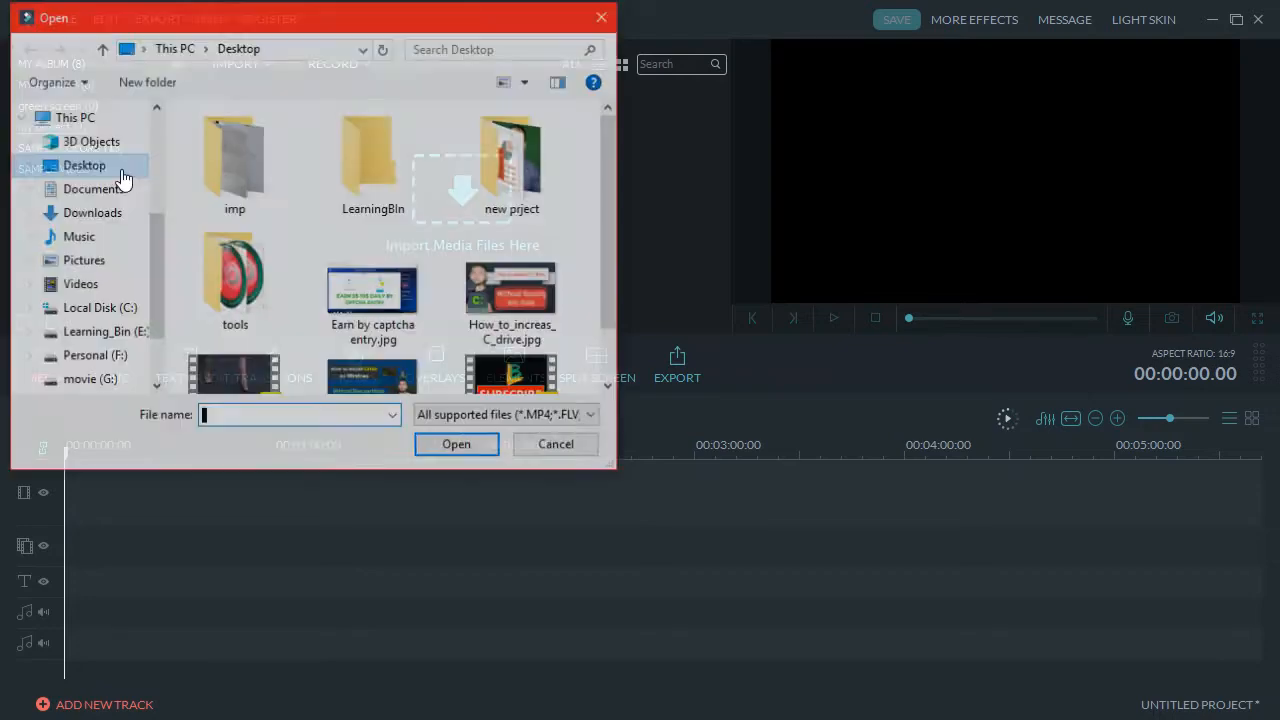
left_click_drag(423, 33, 578, 61)
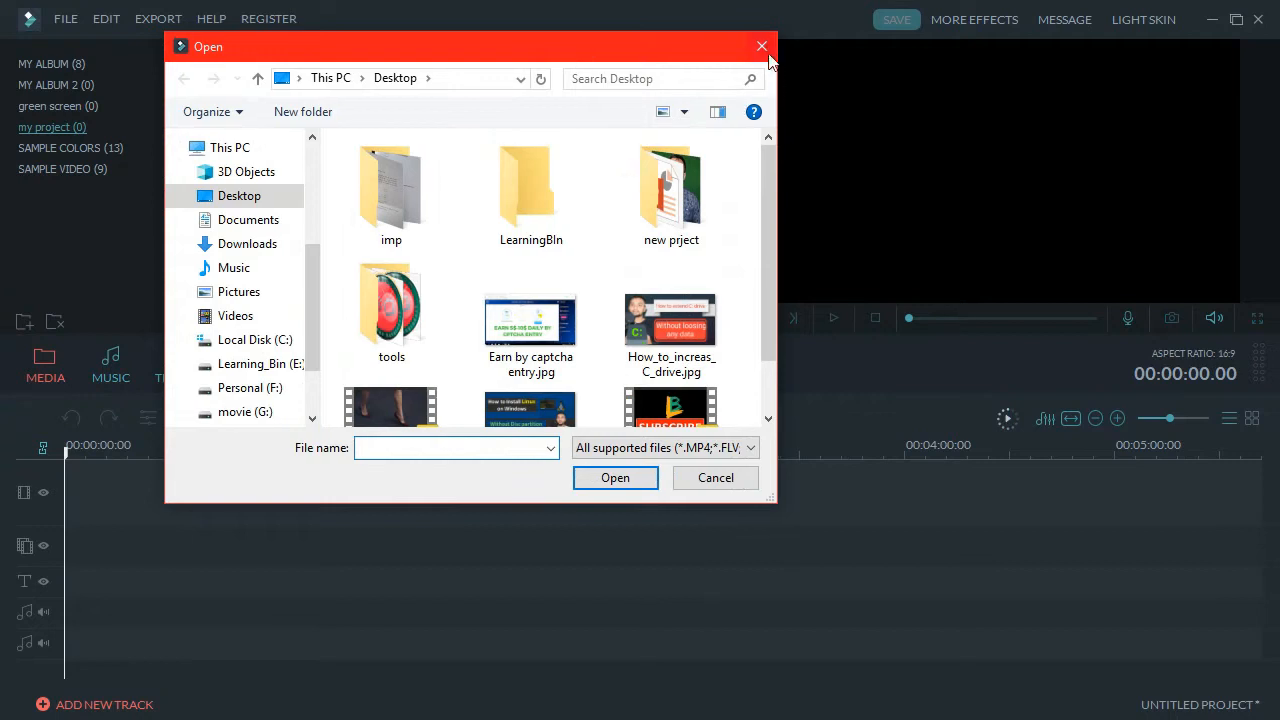
left_click(759, 43)
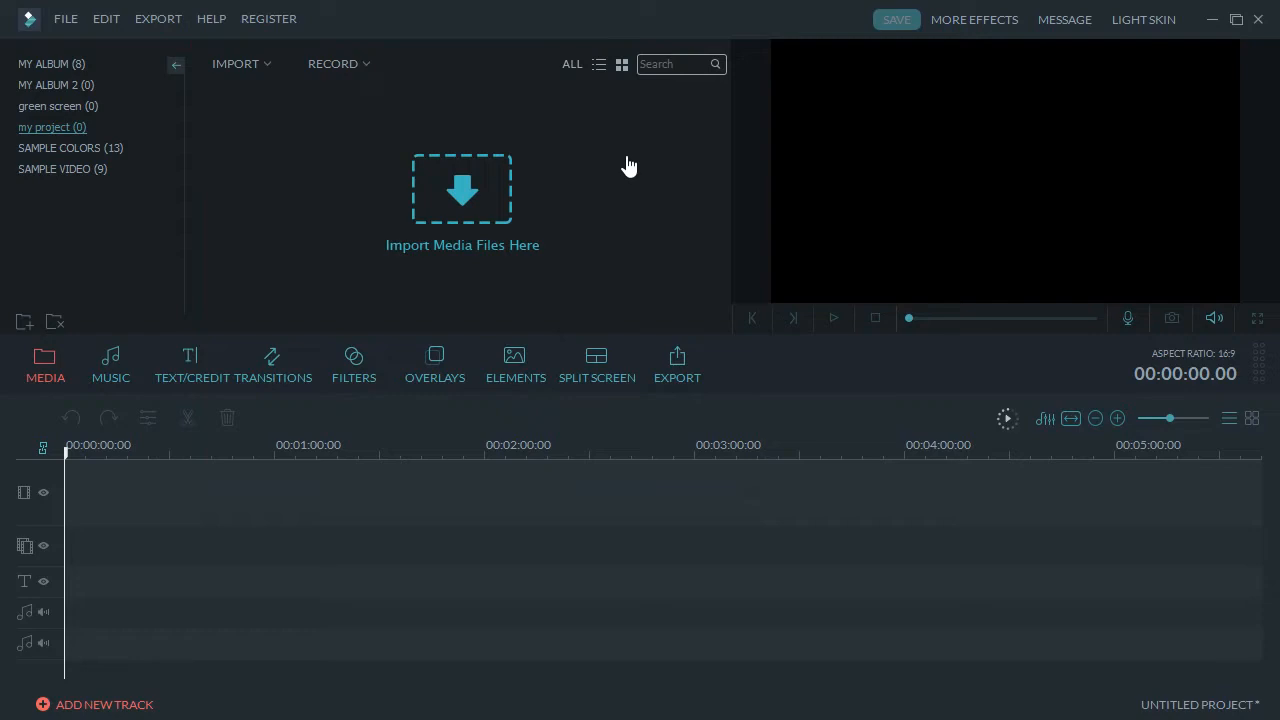
left_click(460, 197)
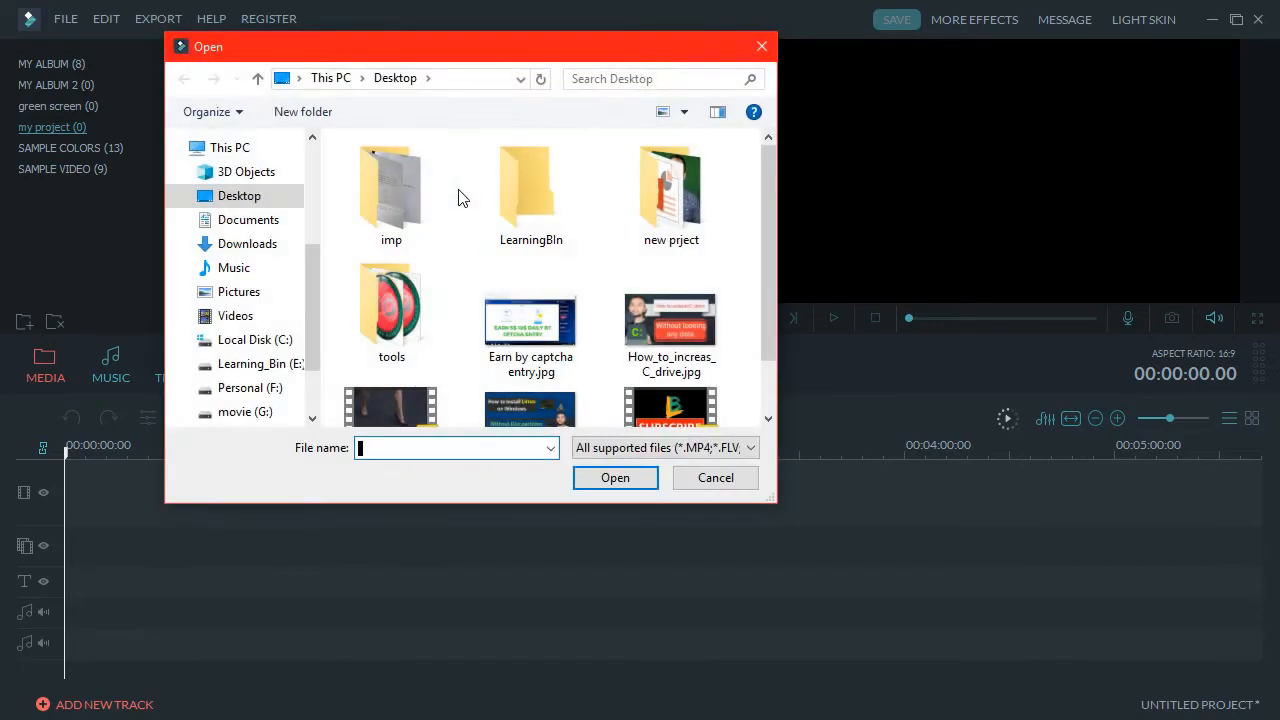
double_click(520, 177)
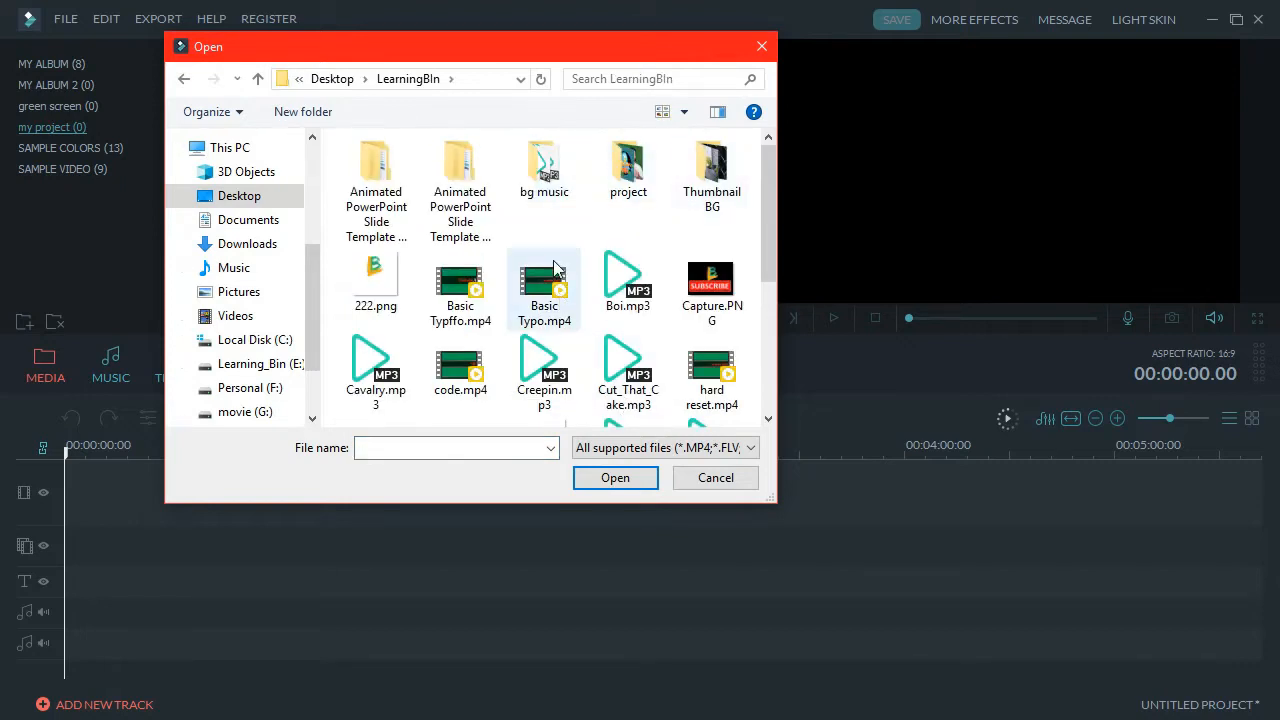
double_click(636, 180)
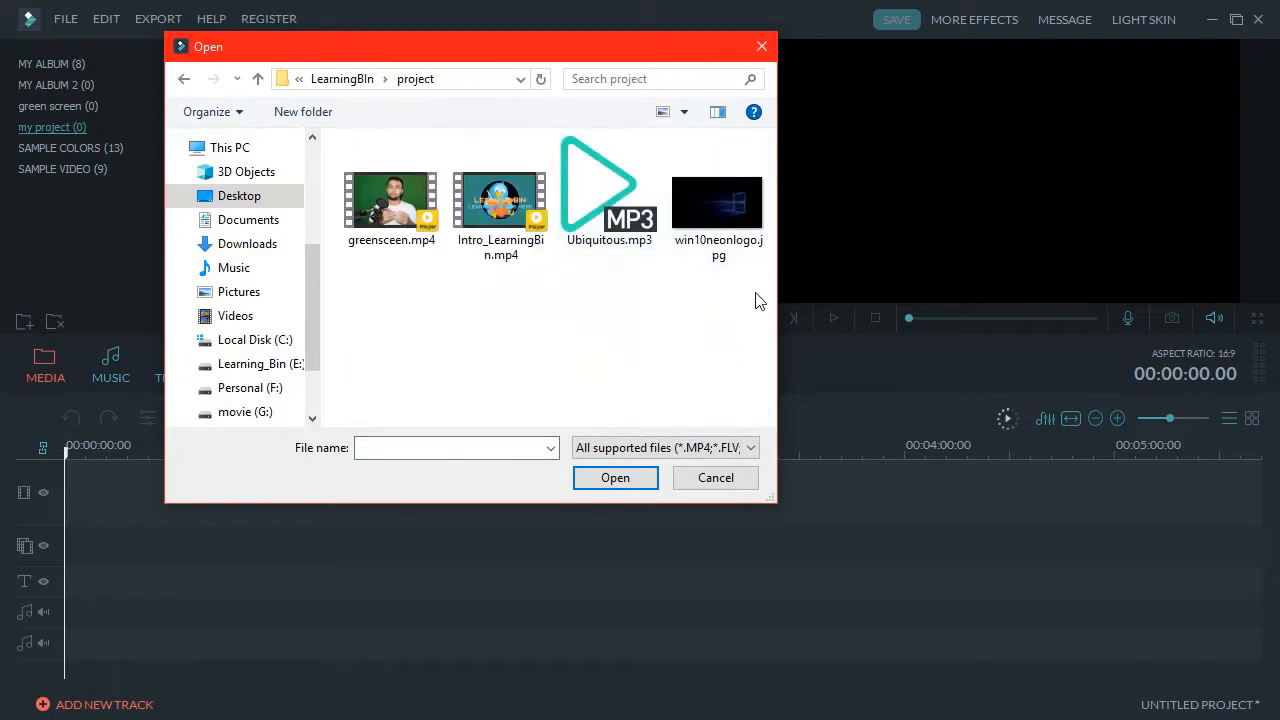
left_click_drag(756, 292, 357, 199)
left_click(615, 477)
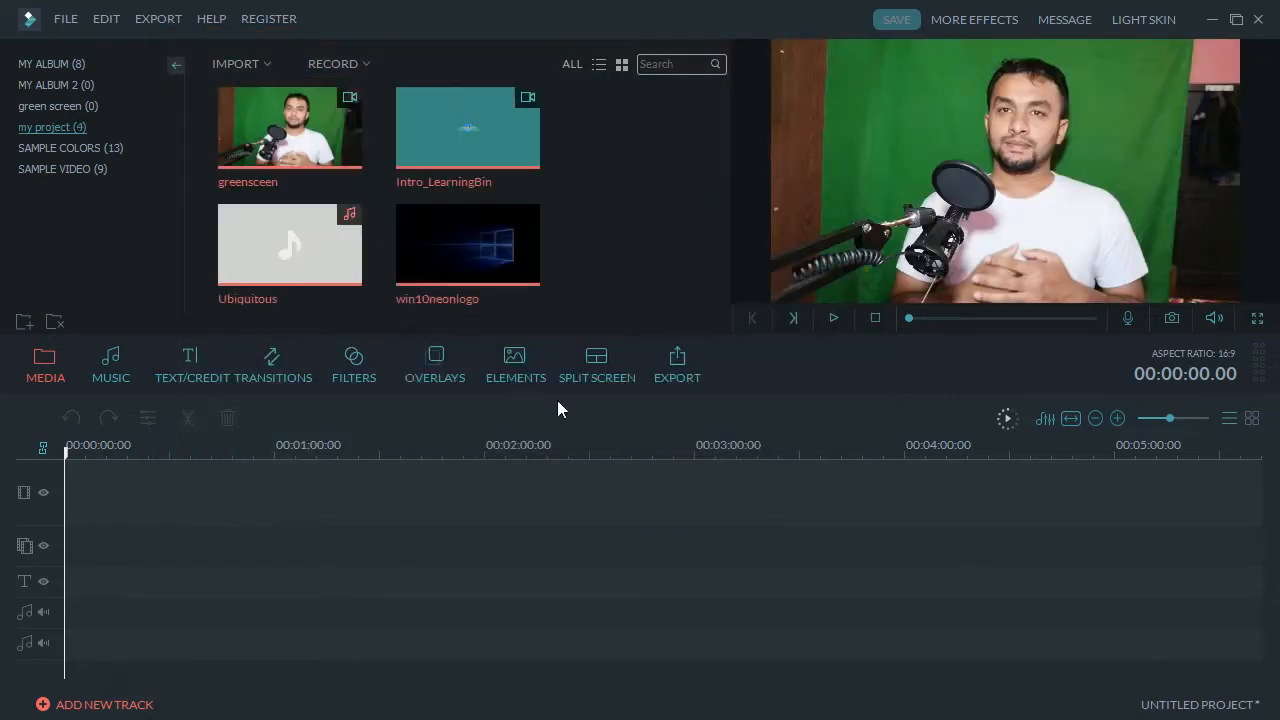
Drag Intro_LearningBin from the media library to the start of the first video track.
left_click(415, 547)
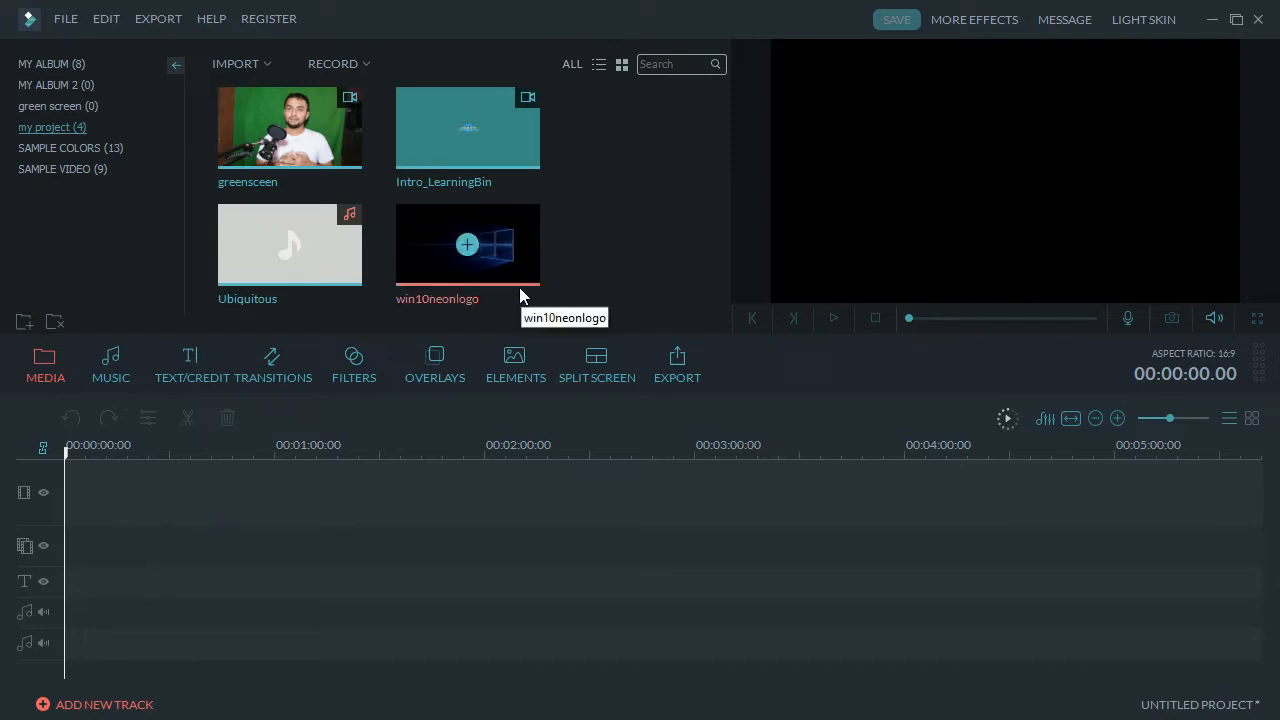
left_click(527, 153)
left_click_drag(527, 152, 208, 497)
left_click(515, 140)
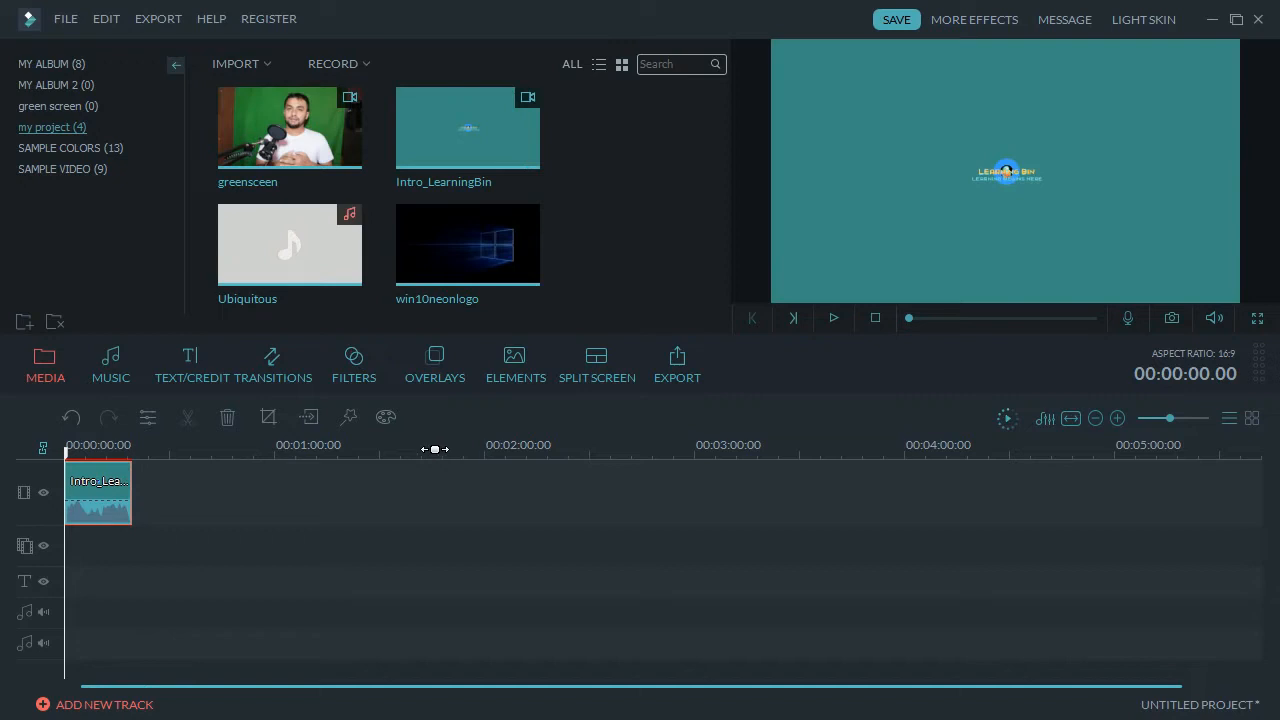
Zoom the timeline in closely on the Intro_LearningBin clip.
left_click_drag(434, 449, 435, 449)
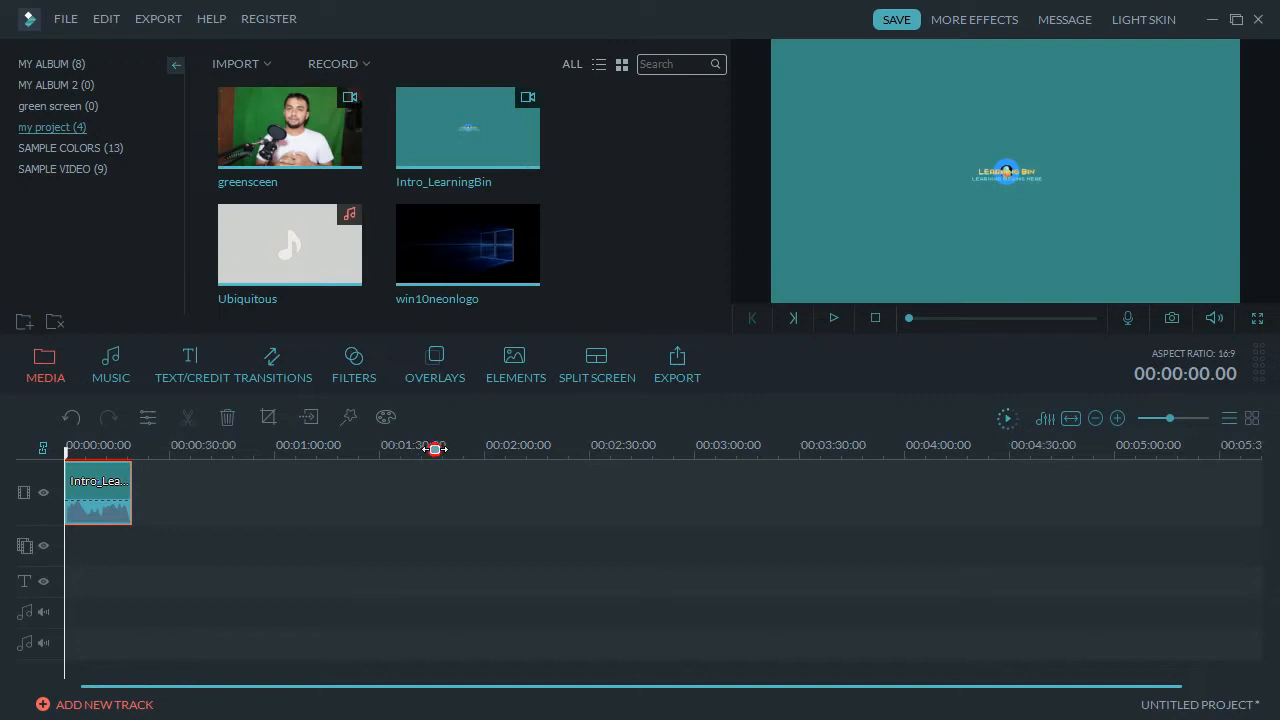
left_click_drag(435, 449, 1071, 433)
left_click_drag(305, 441, 960, 438)
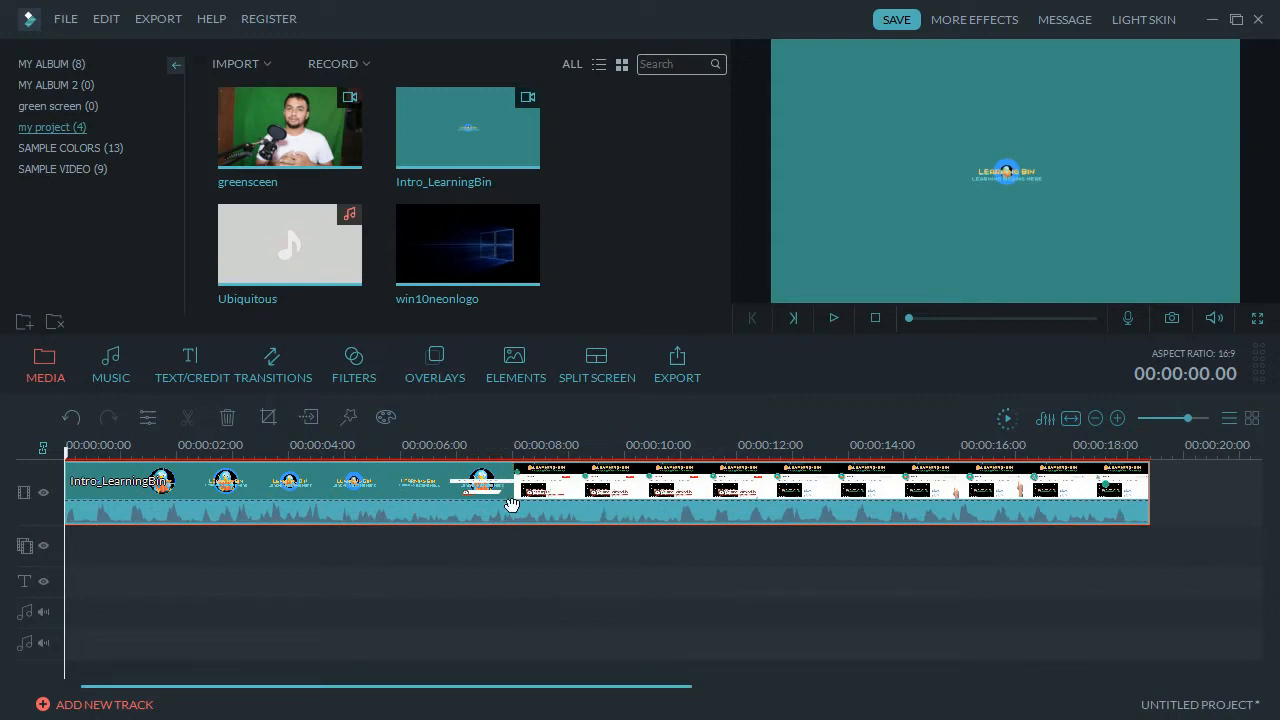
Scrub to the bird-to-channel-page scene change and set the playhead at 00:00:07.22.
left_click(515, 451)
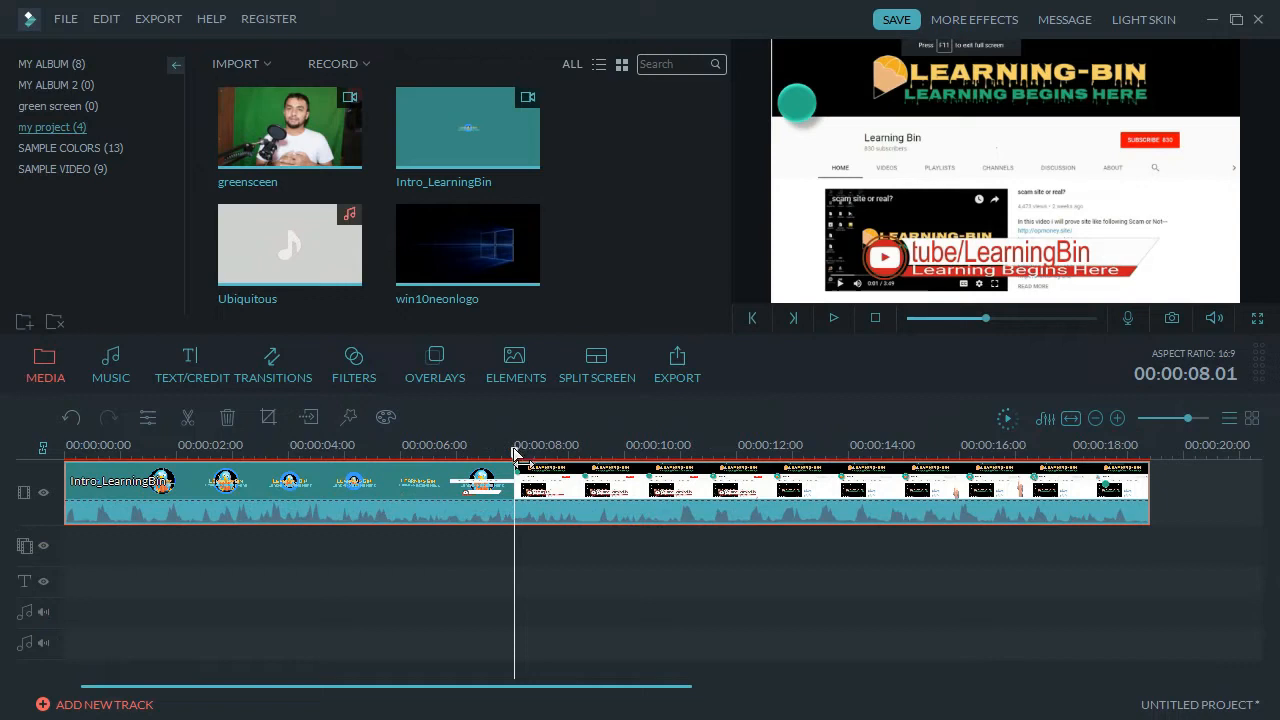
left_click_drag(515, 451, 418, 455)
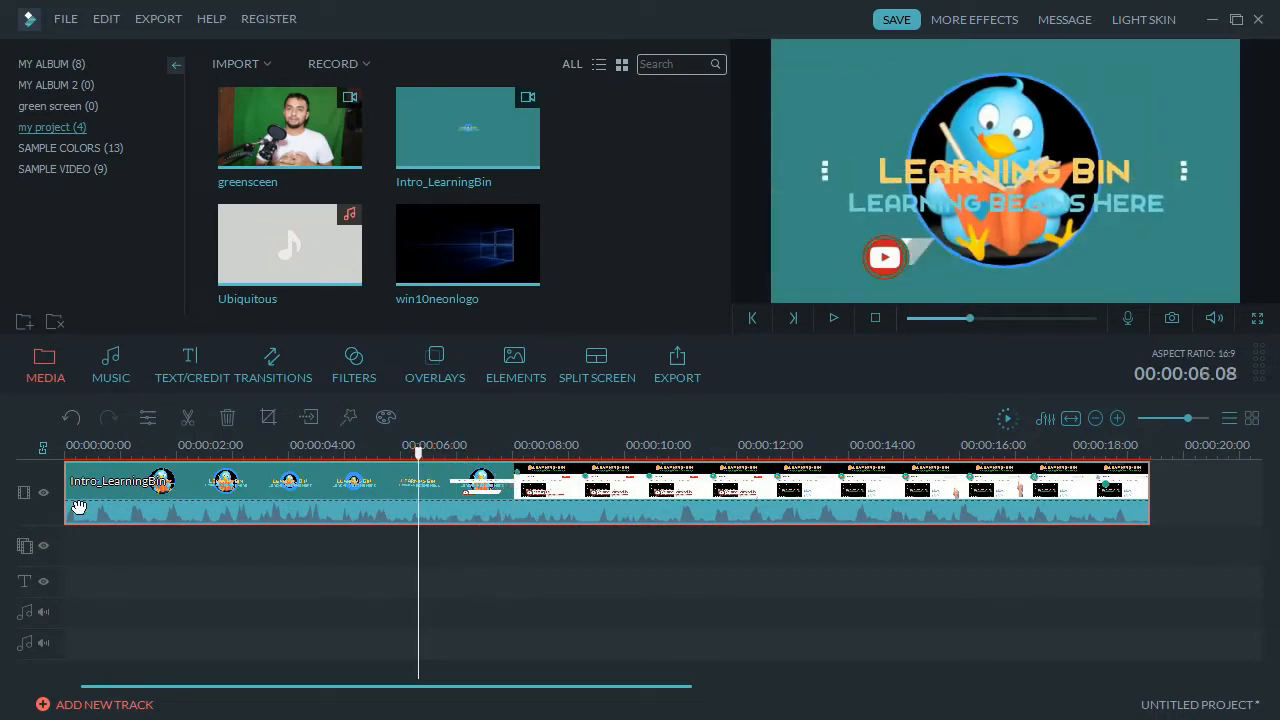
left_click_drag(420, 450, 510, 460)
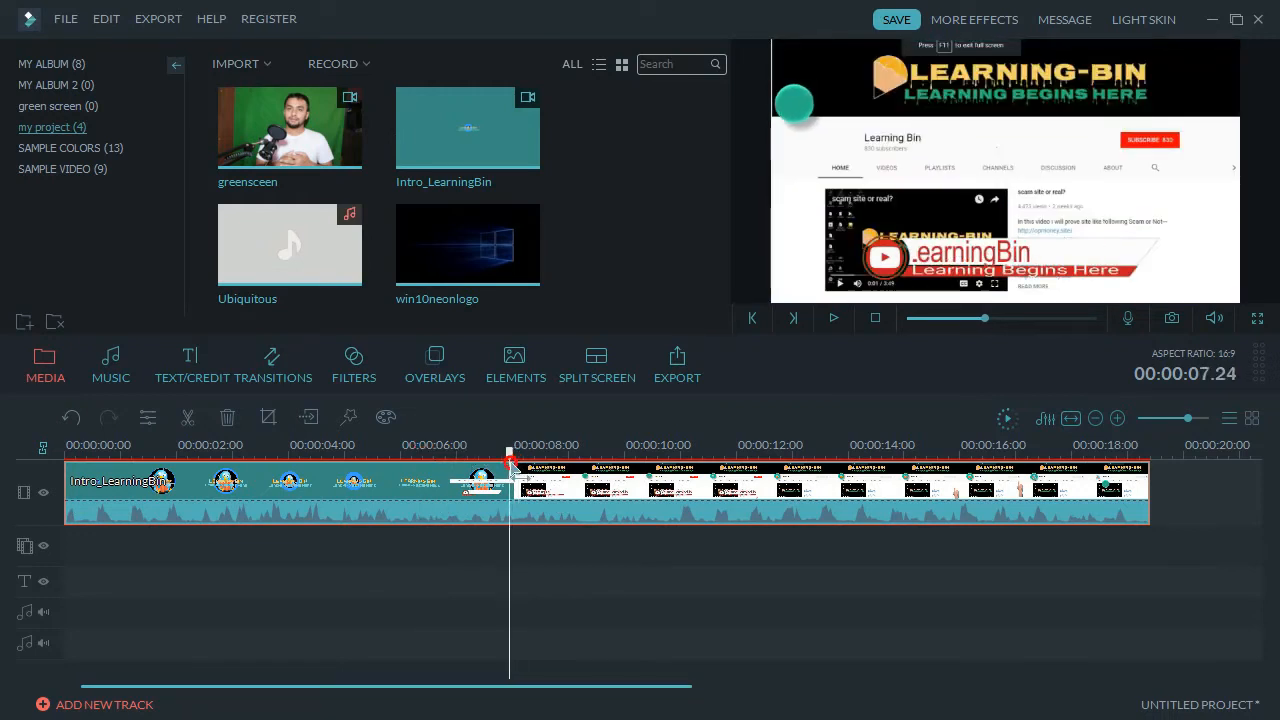
left_click(639, 495)
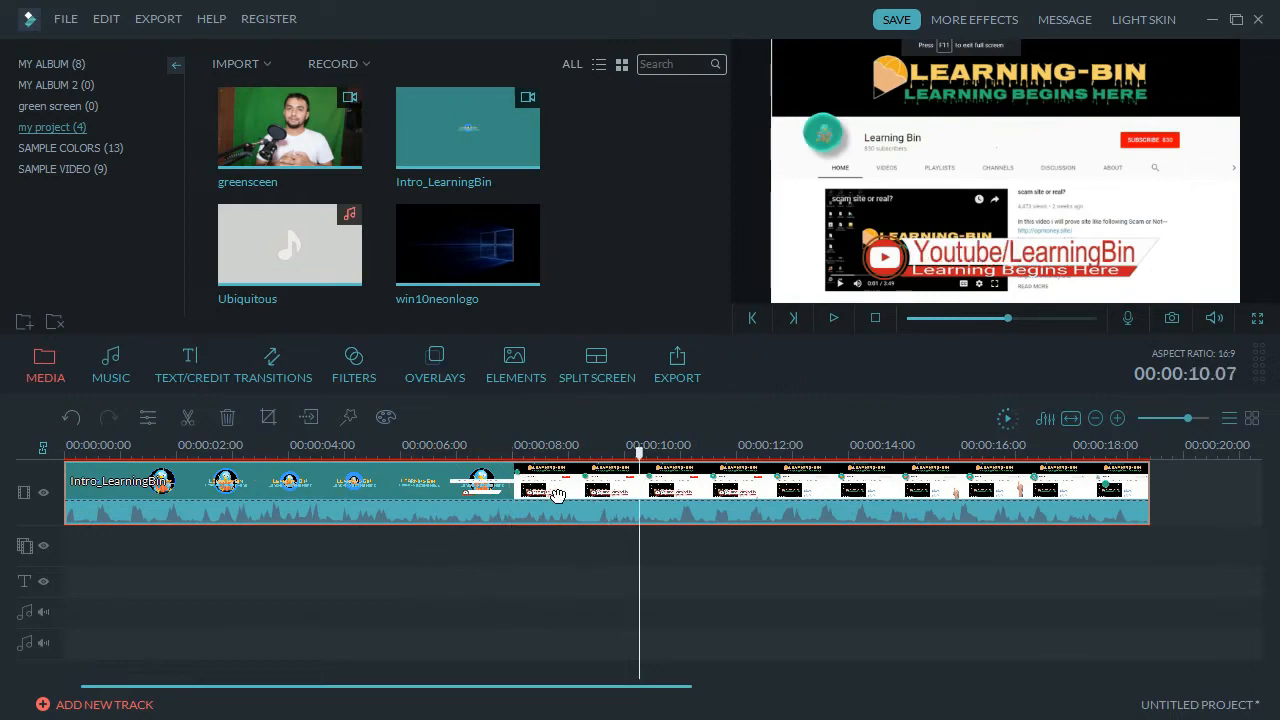
left_click(506, 489)
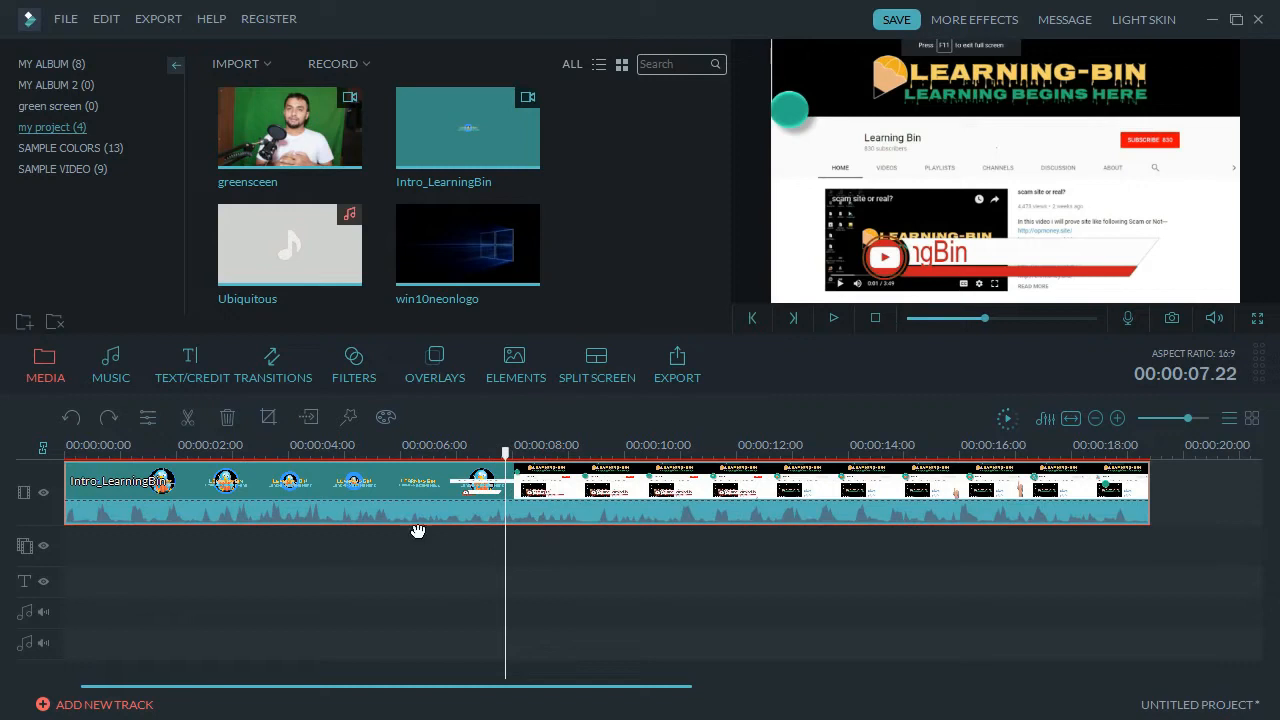
Split the intro clip at 00:00:07.22 and again at 00:00:06.04.
left_click(190, 418)
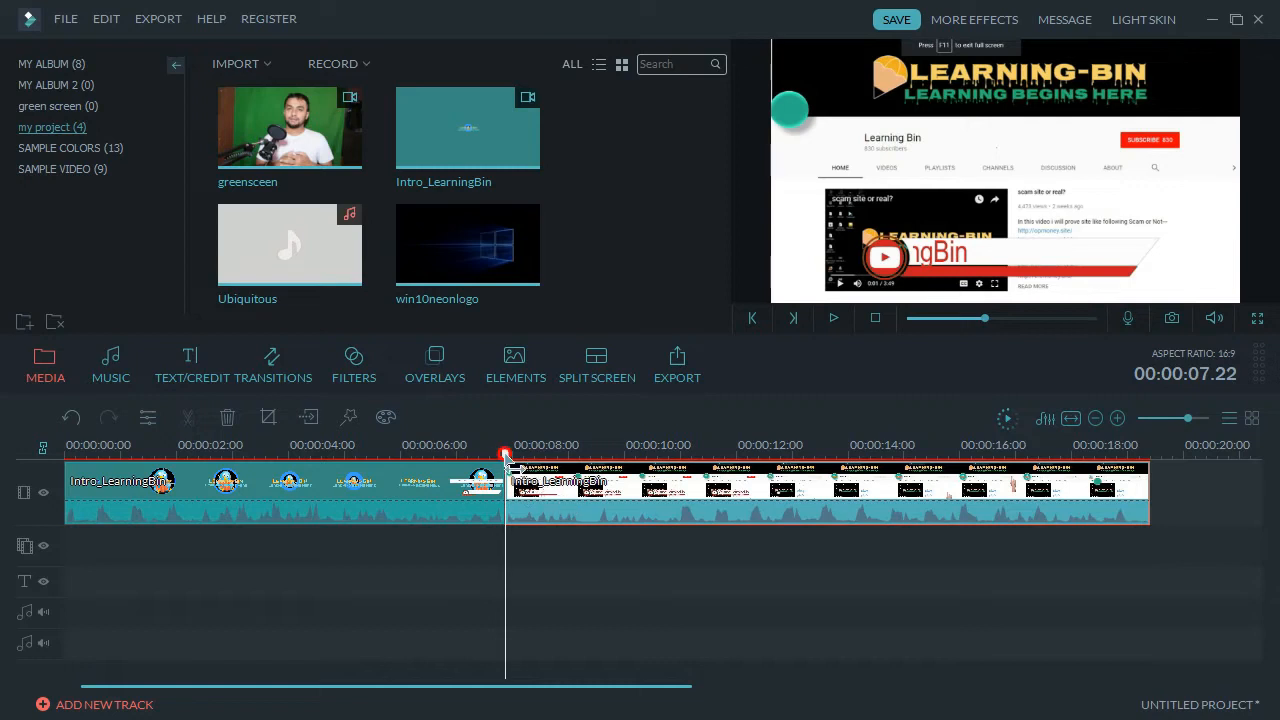
left_click_drag(505, 452, 410, 462)
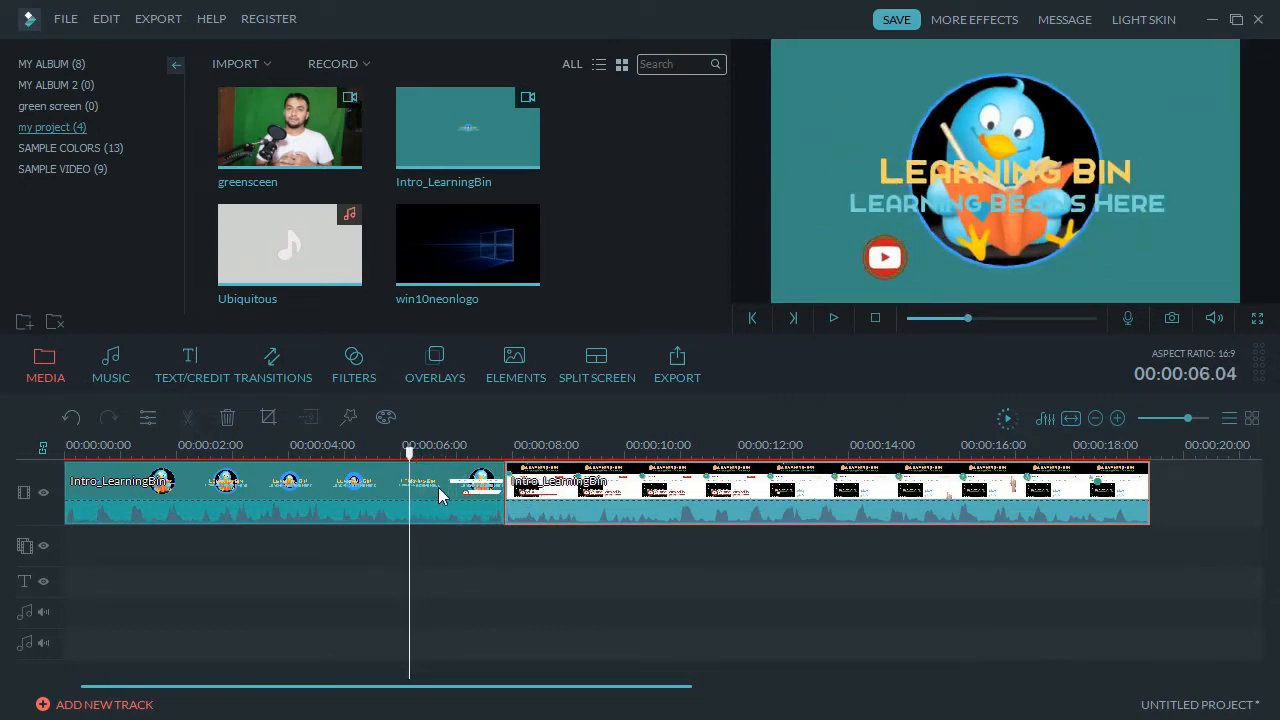
left_click(443, 490)
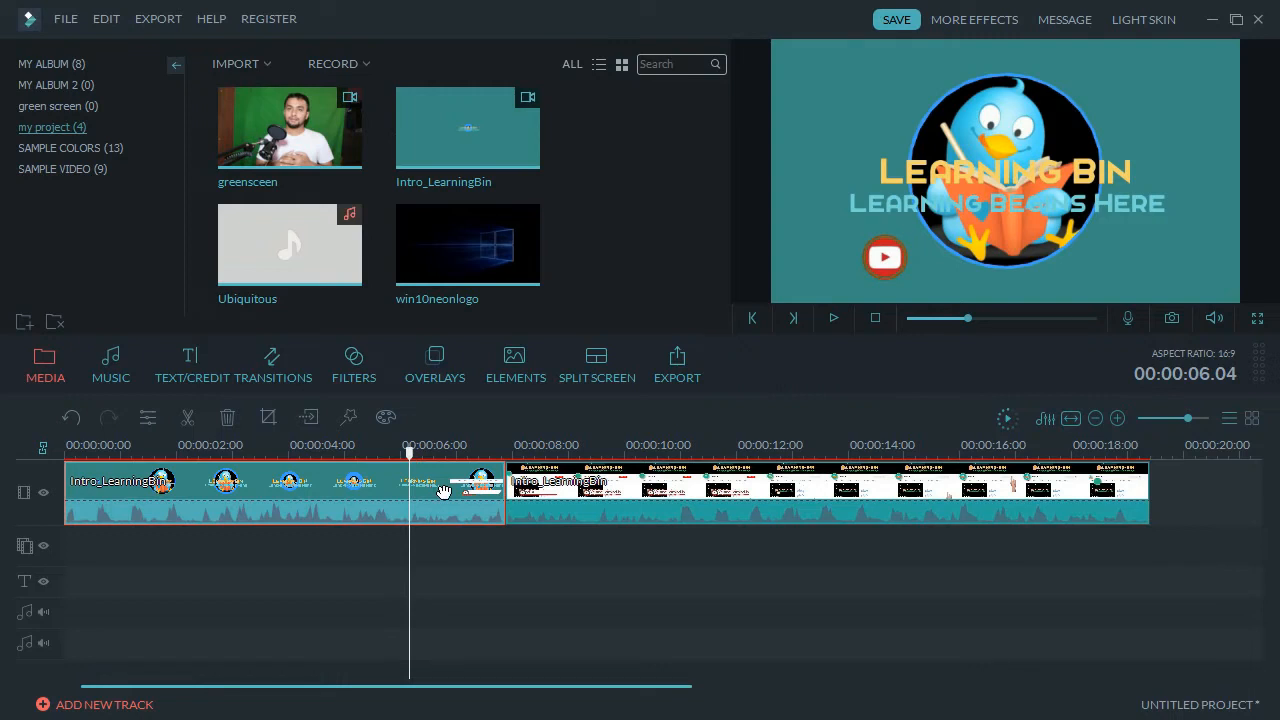
left_click(190, 424)
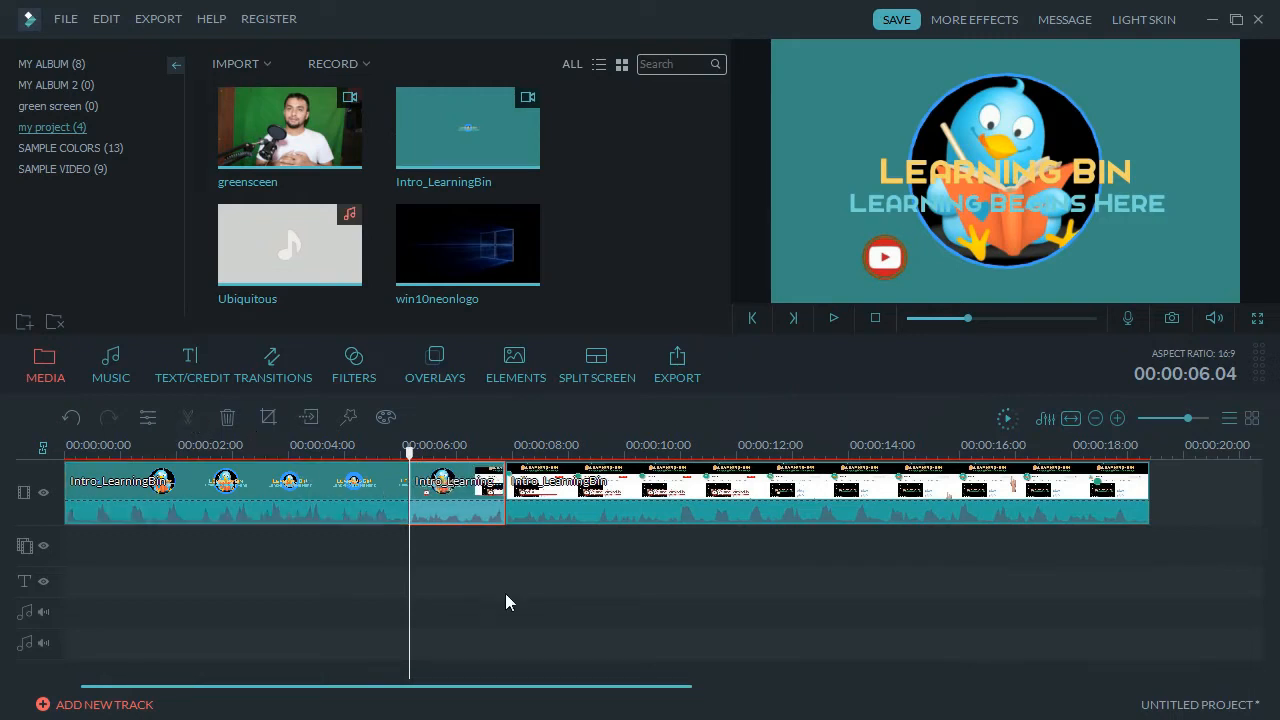
Delete the short middle piece, then undo with Ctrl+Z to restore it.
left_click(507, 511)
left_click(476, 498)
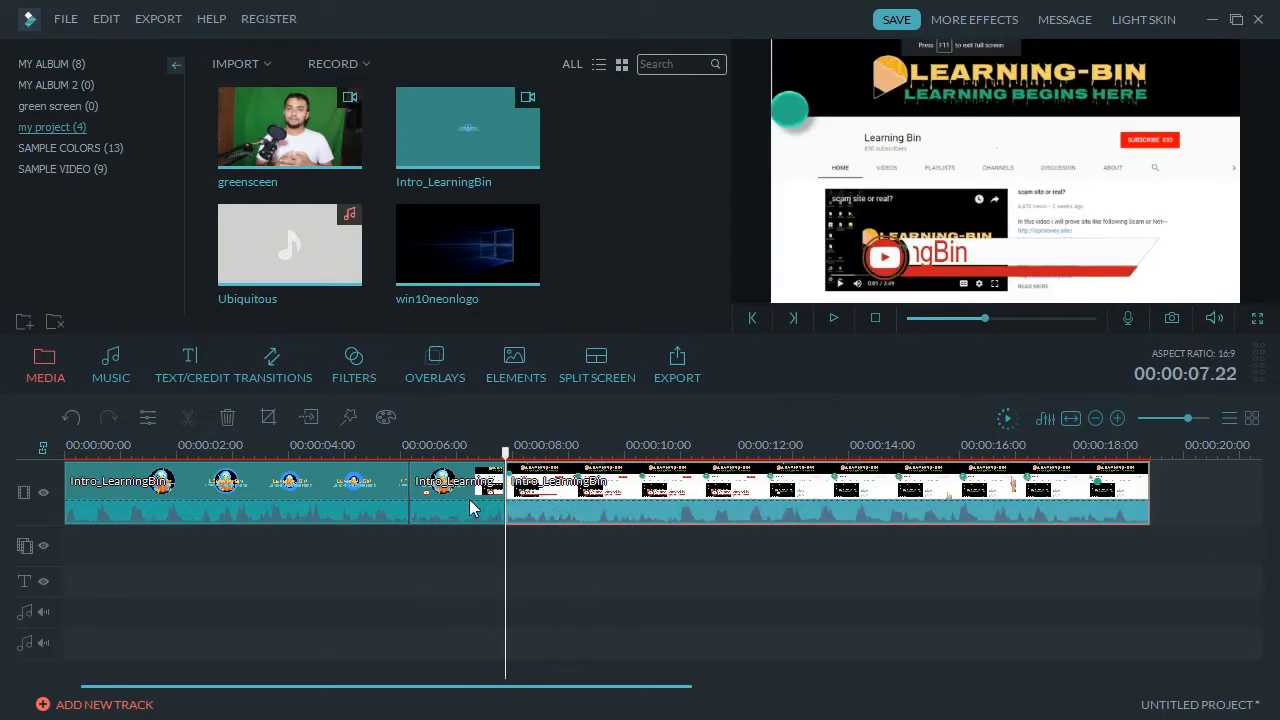
left_click(476, 504)
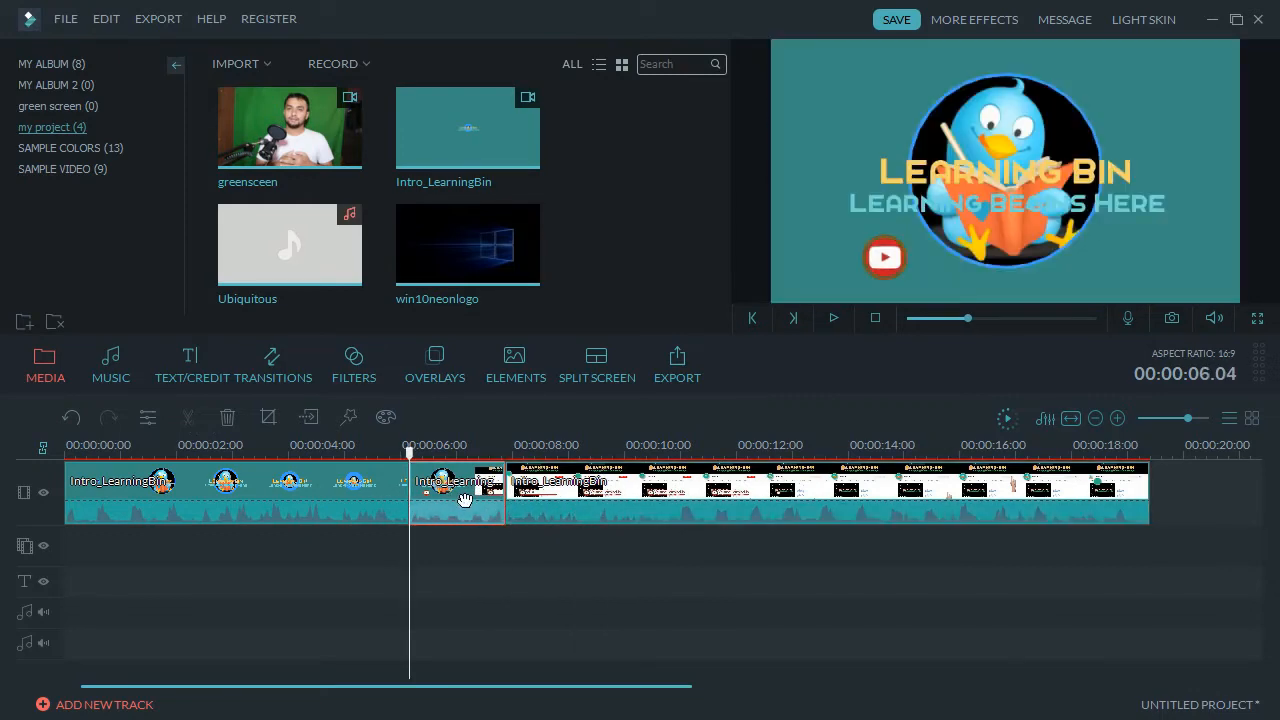
right_click(460, 503)
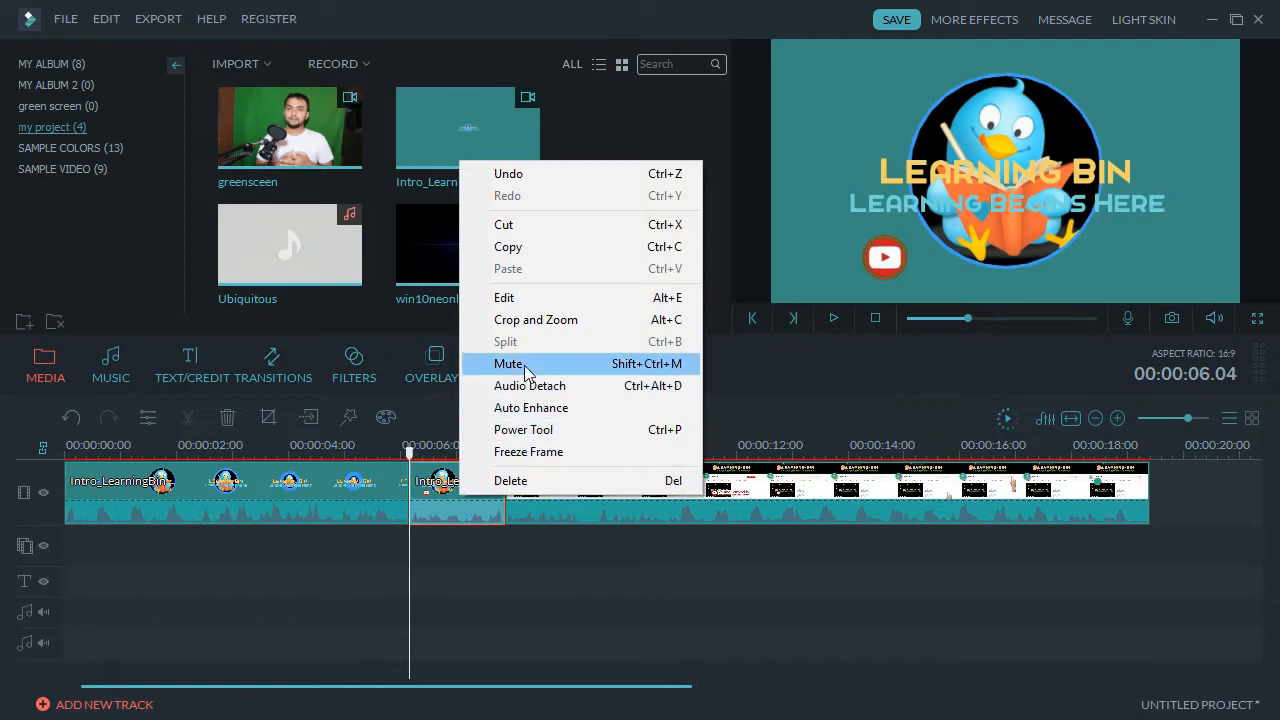
left_click(535, 482)
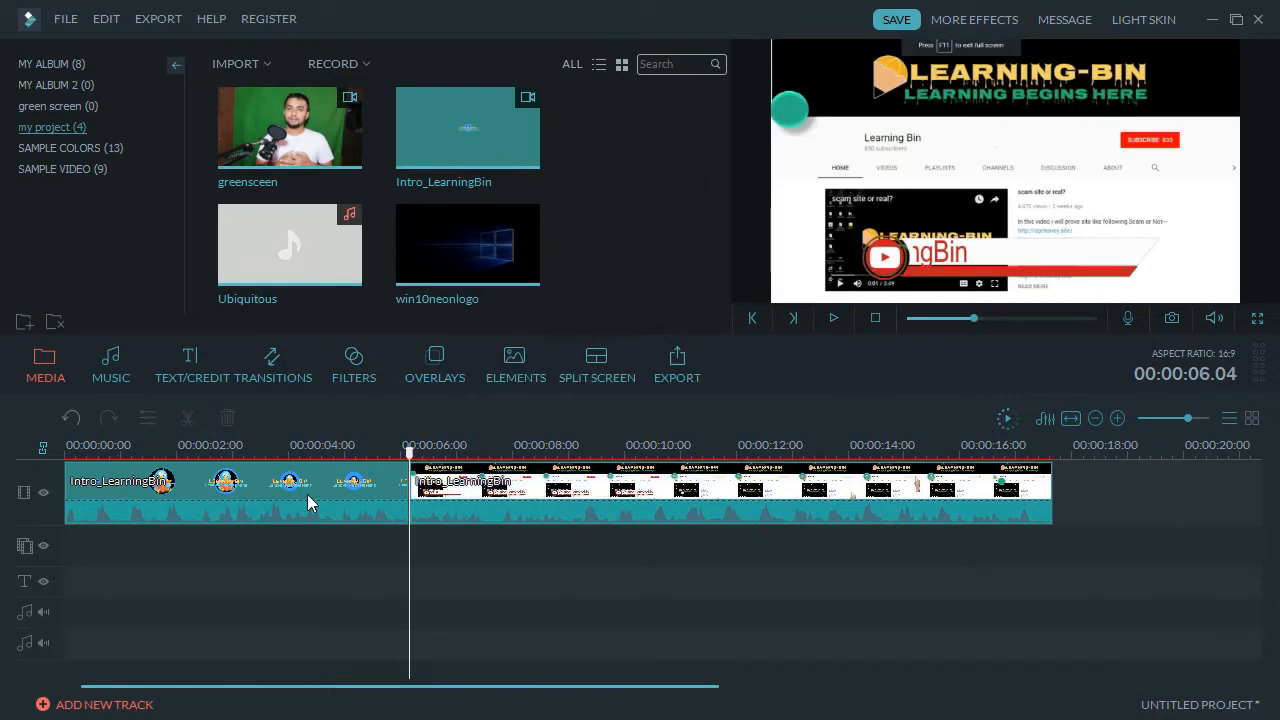
left_click(497, 500)
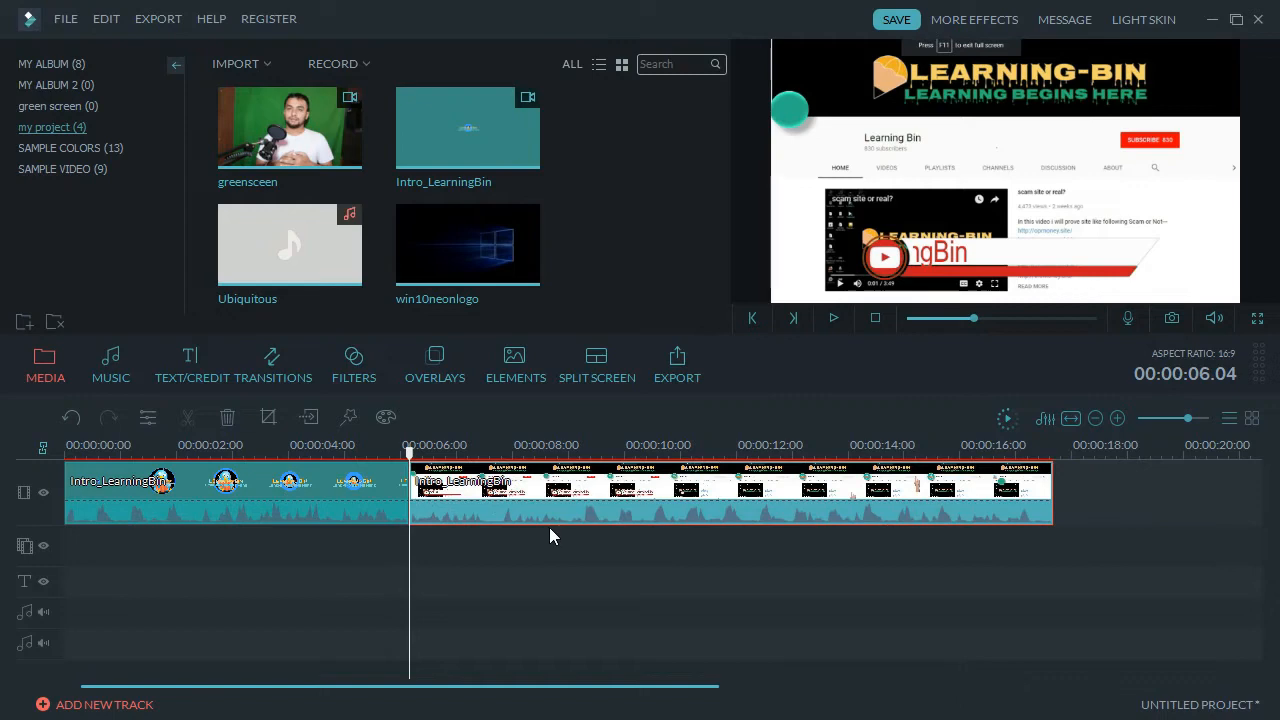
key("ctrl+z")
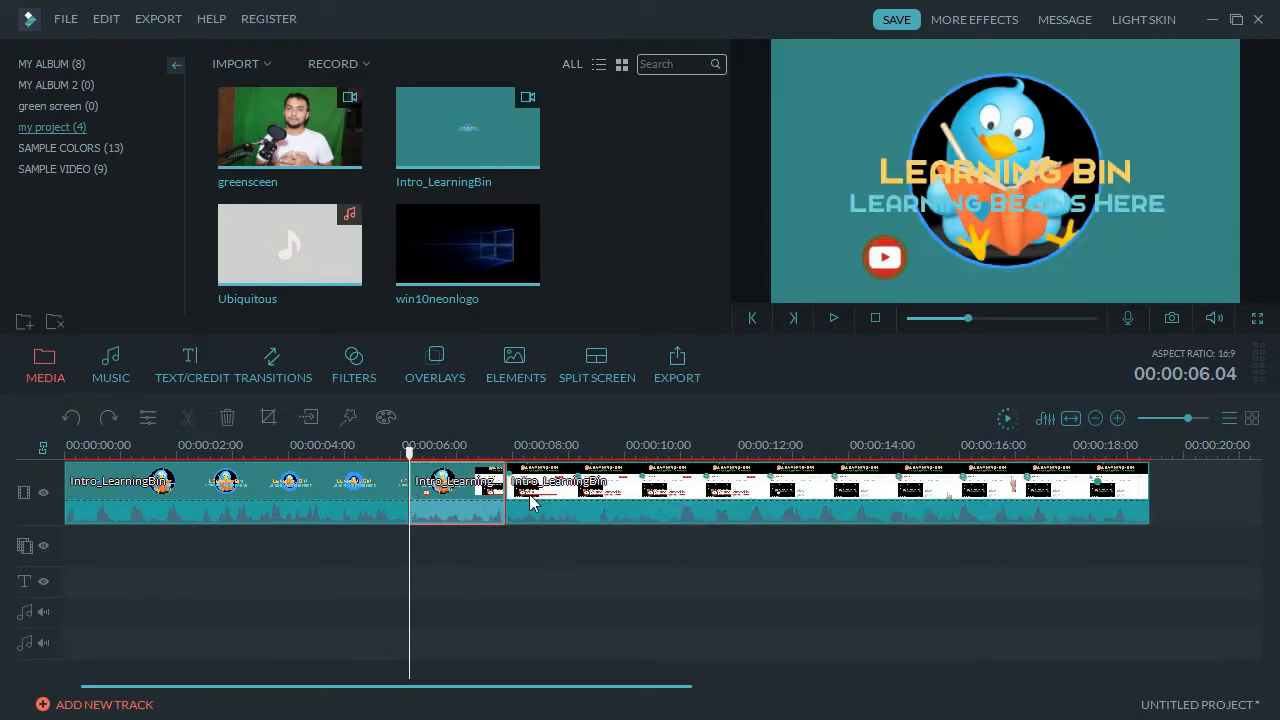
Reselect the short piece at 00:00:06 and close its editing menu unchanged.
left_click(504, 520)
left_click(474, 500)
right_click(474, 500)
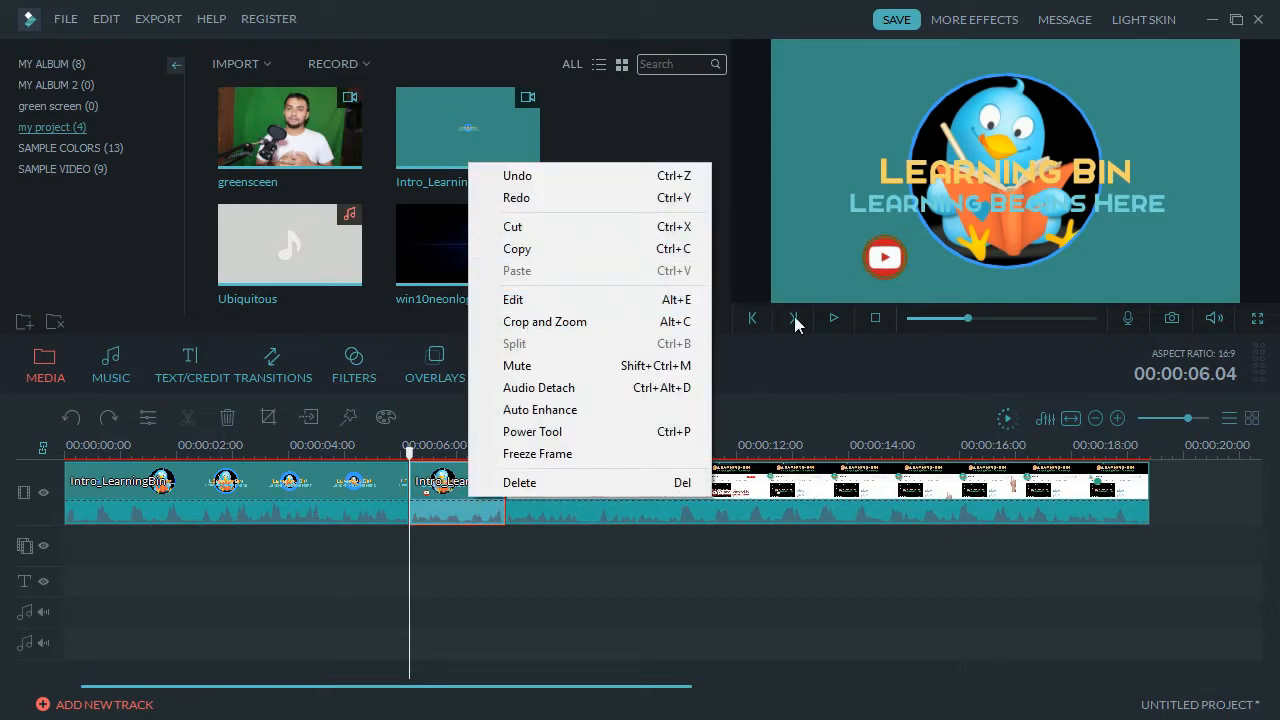
left_click(538, 240)
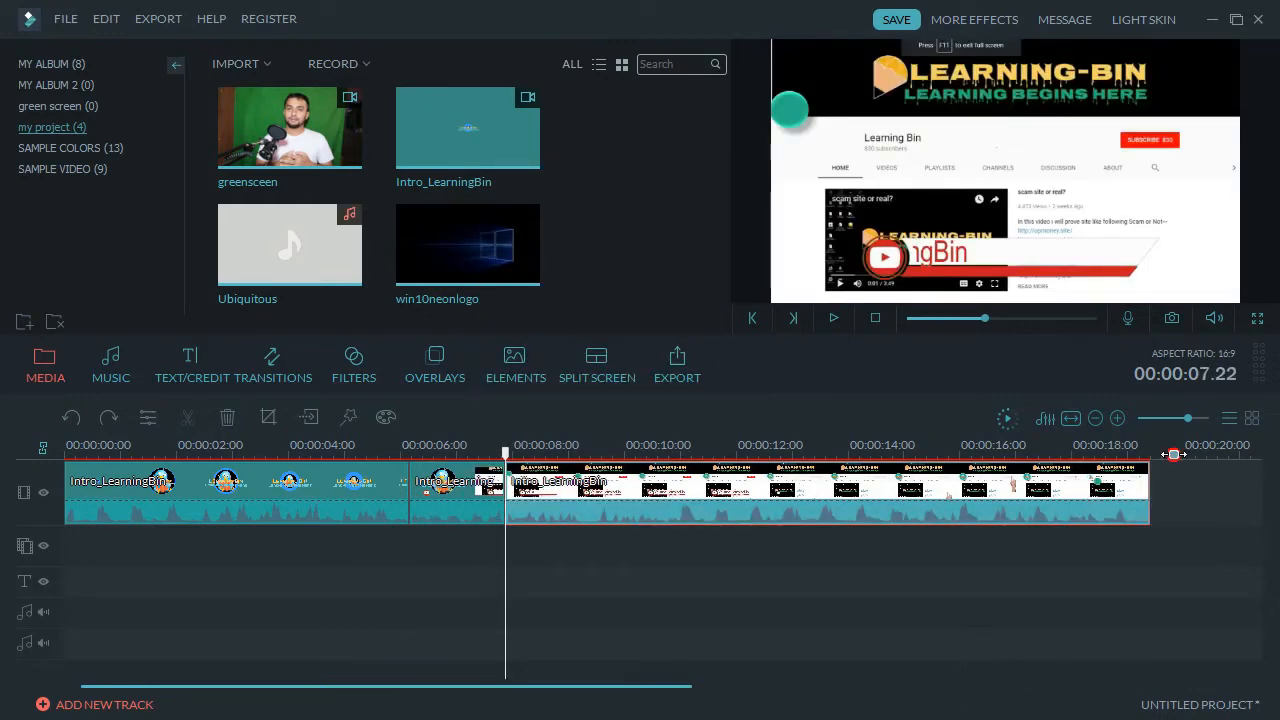
Copy the short intro piece.
left_click(1176, 453)
right_click(1180, 484)
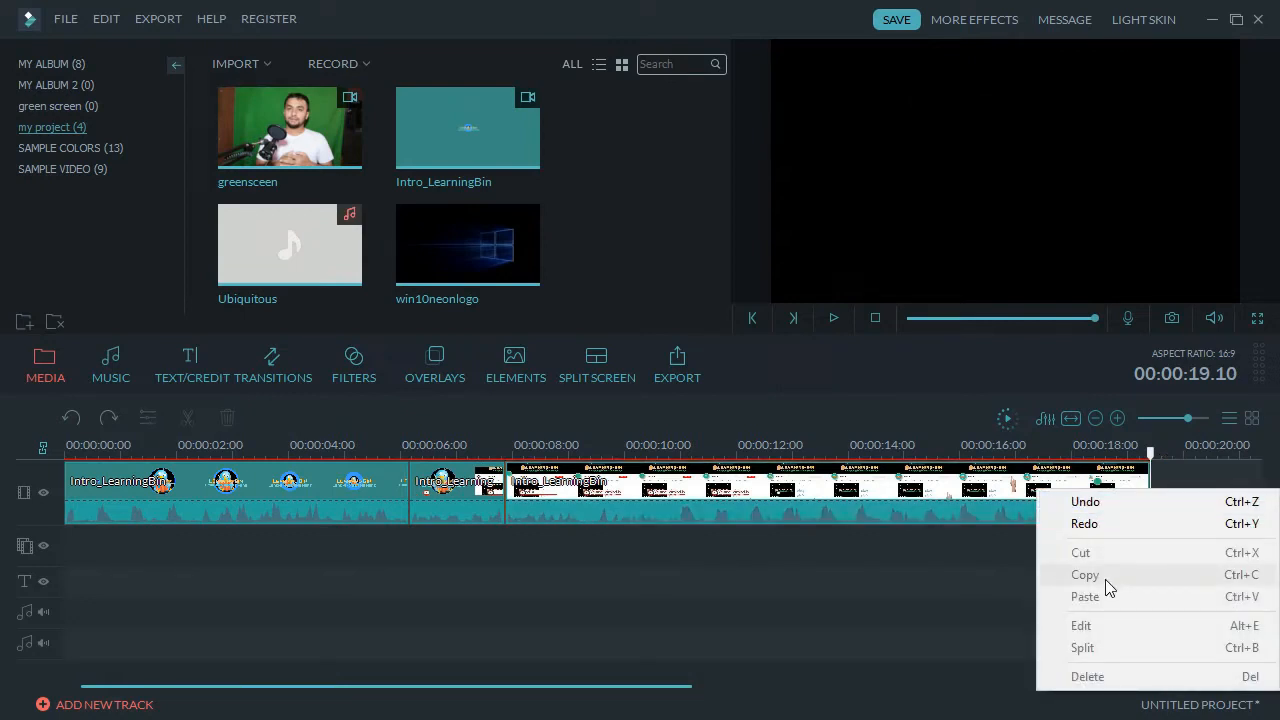
left_click(409, 453)
right_click(455, 487)
left_click(504, 239)
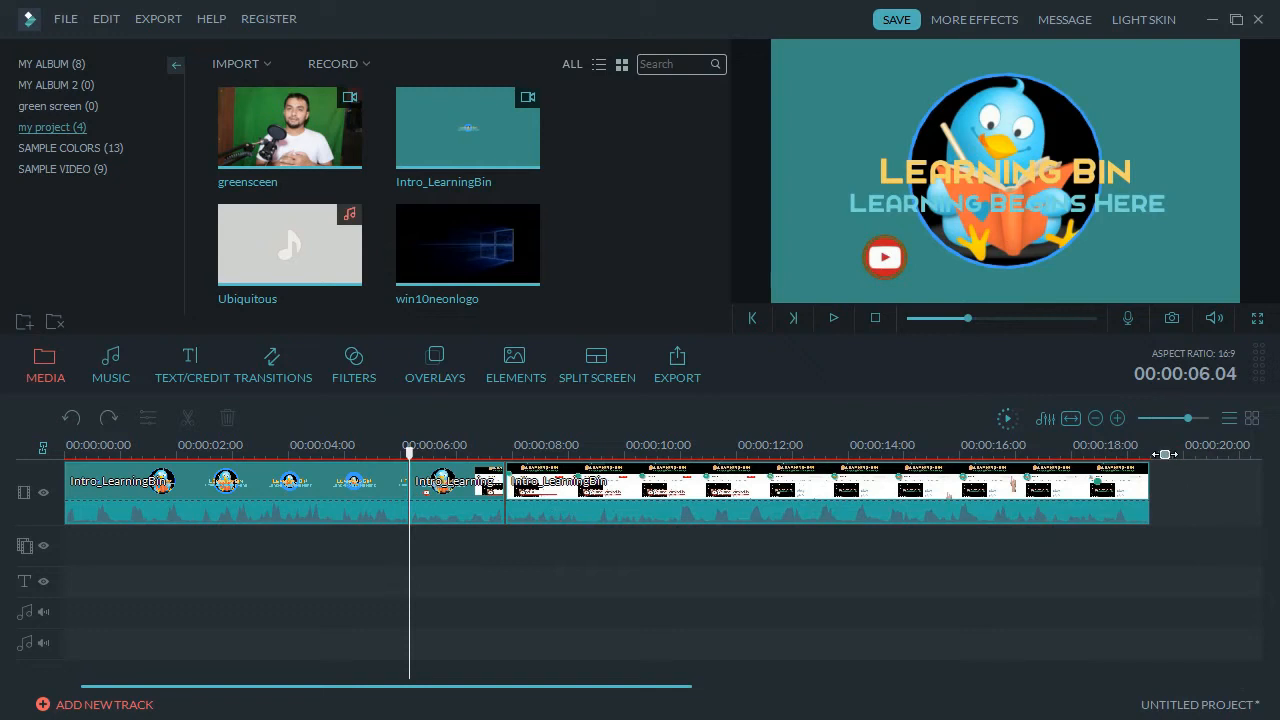
Paste the copied piece at the end of the clips, then select the long clip at about 13 seconds.
left_click(1152, 453)
right_click(1173, 478)
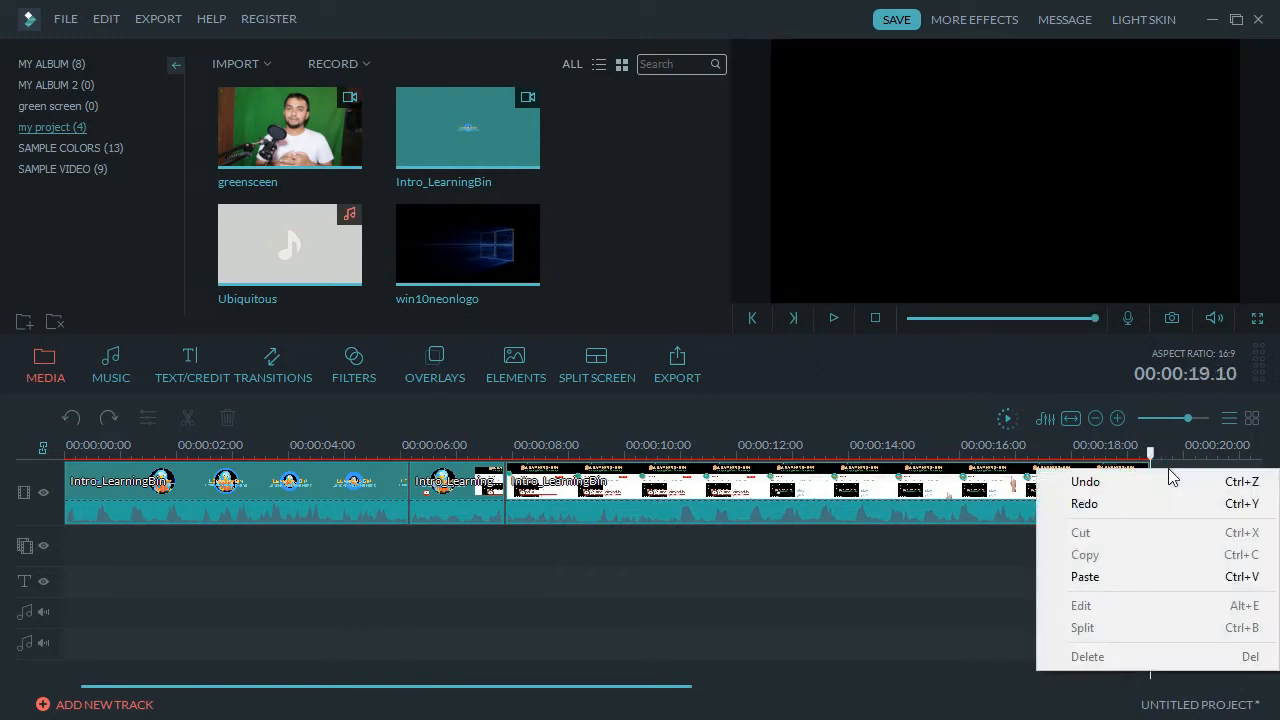
left_click(1097, 576)
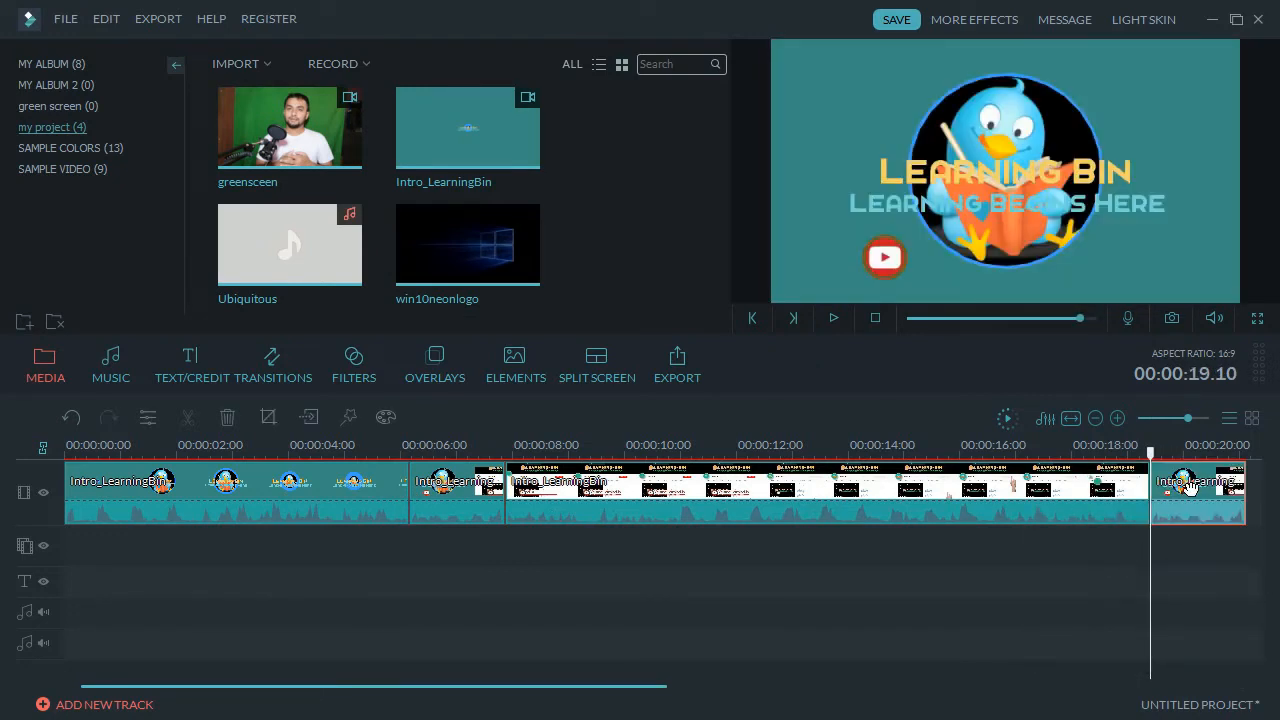
left_click(828, 452)
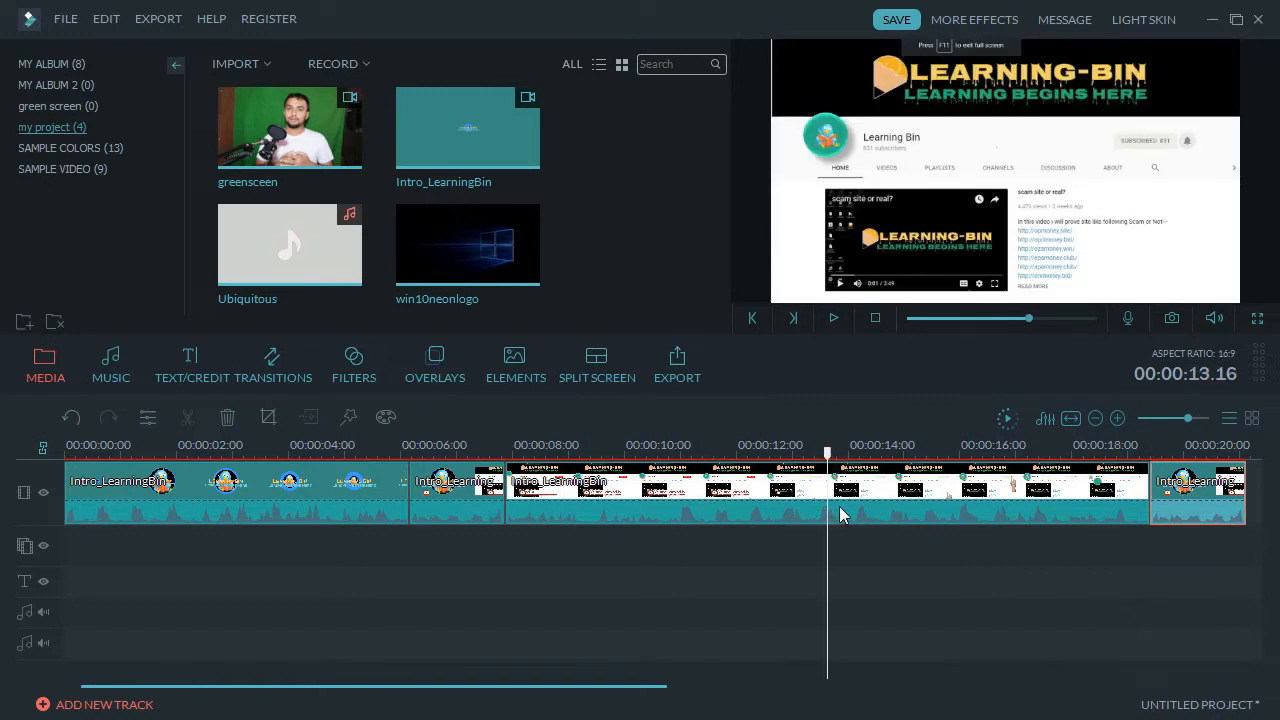
left_click(841, 513)
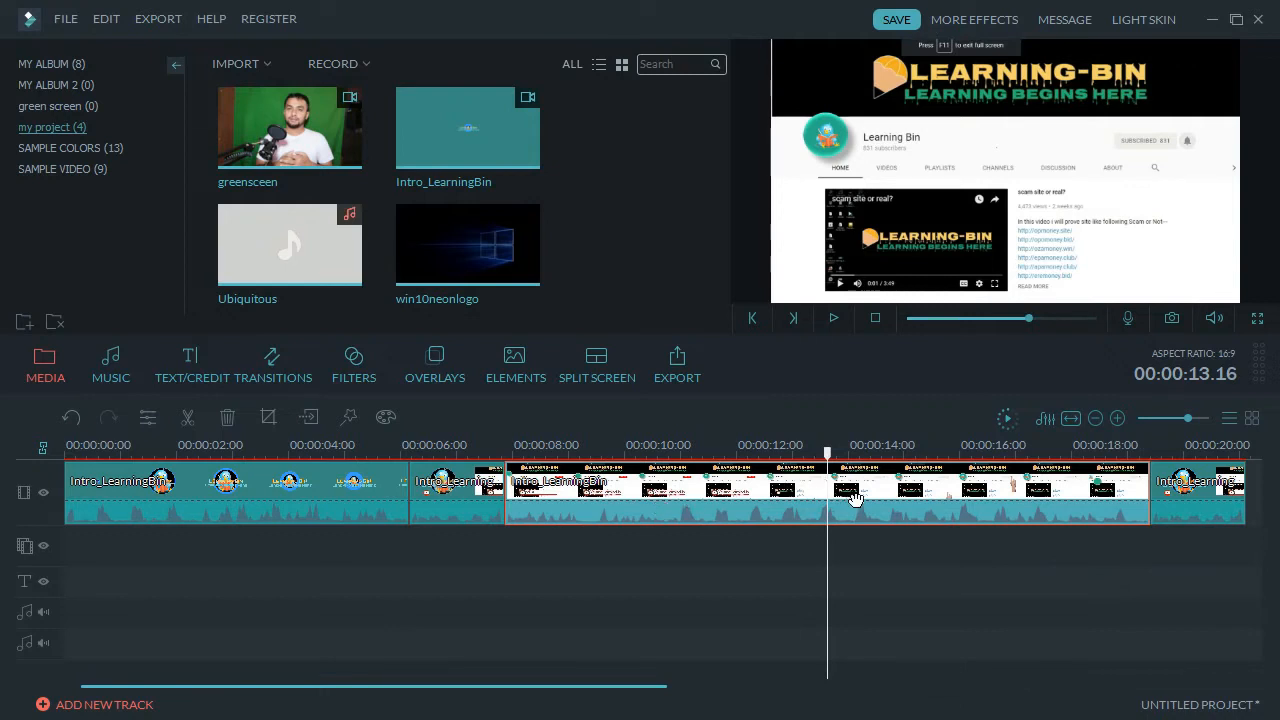
Split the long clip at about 13 seconds, paste the intro copy at the cut, and select the short intro clip.
right_click(850, 495)
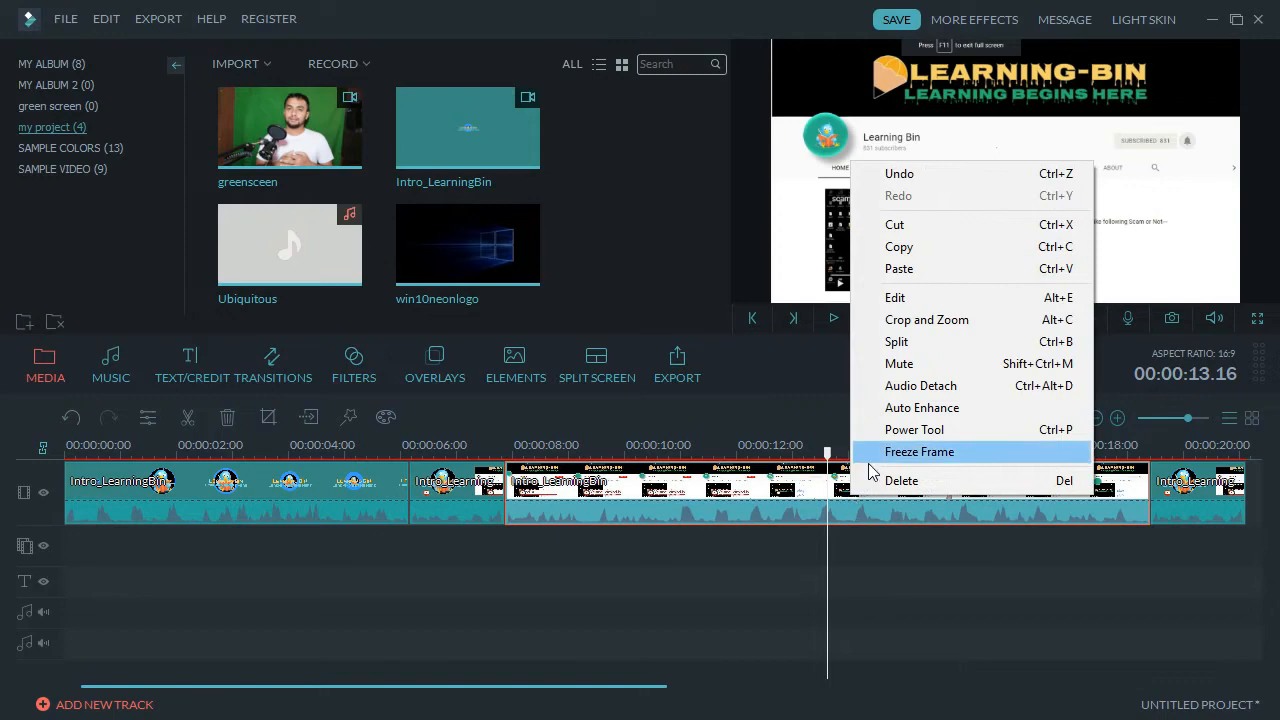
left_click(914, 341)
right_click(848, 485)
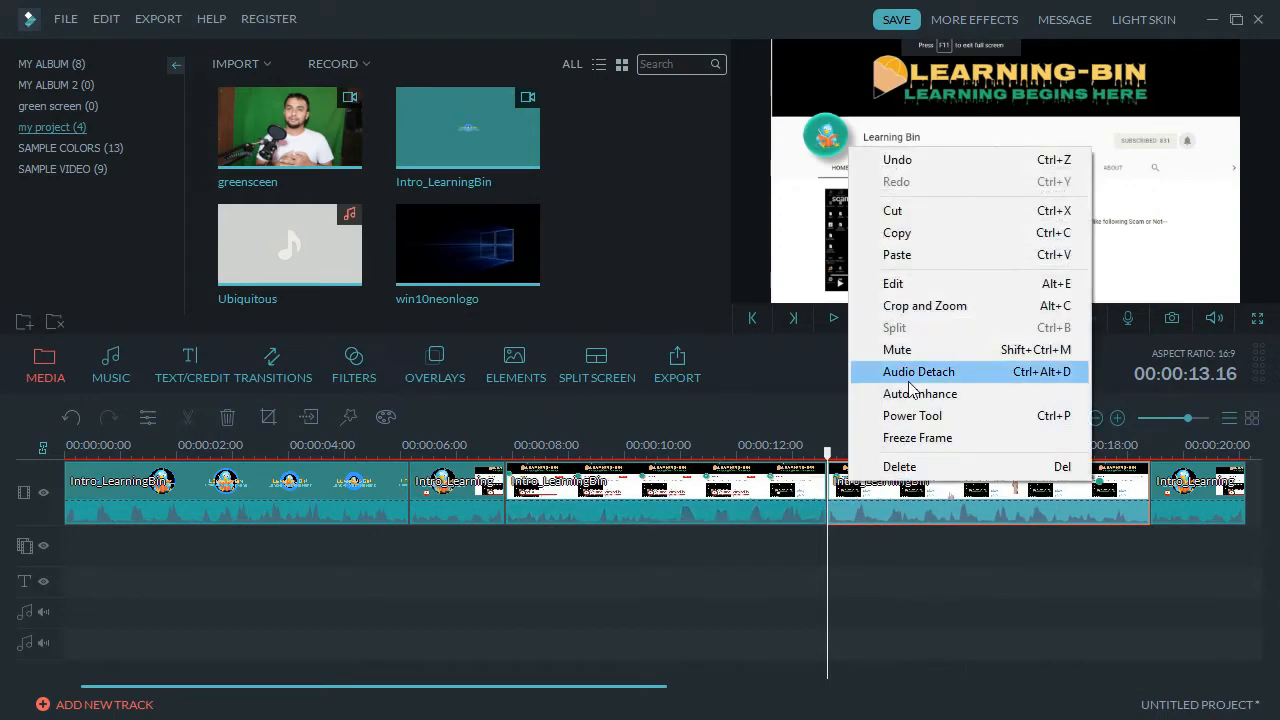
left_click(933, 256)
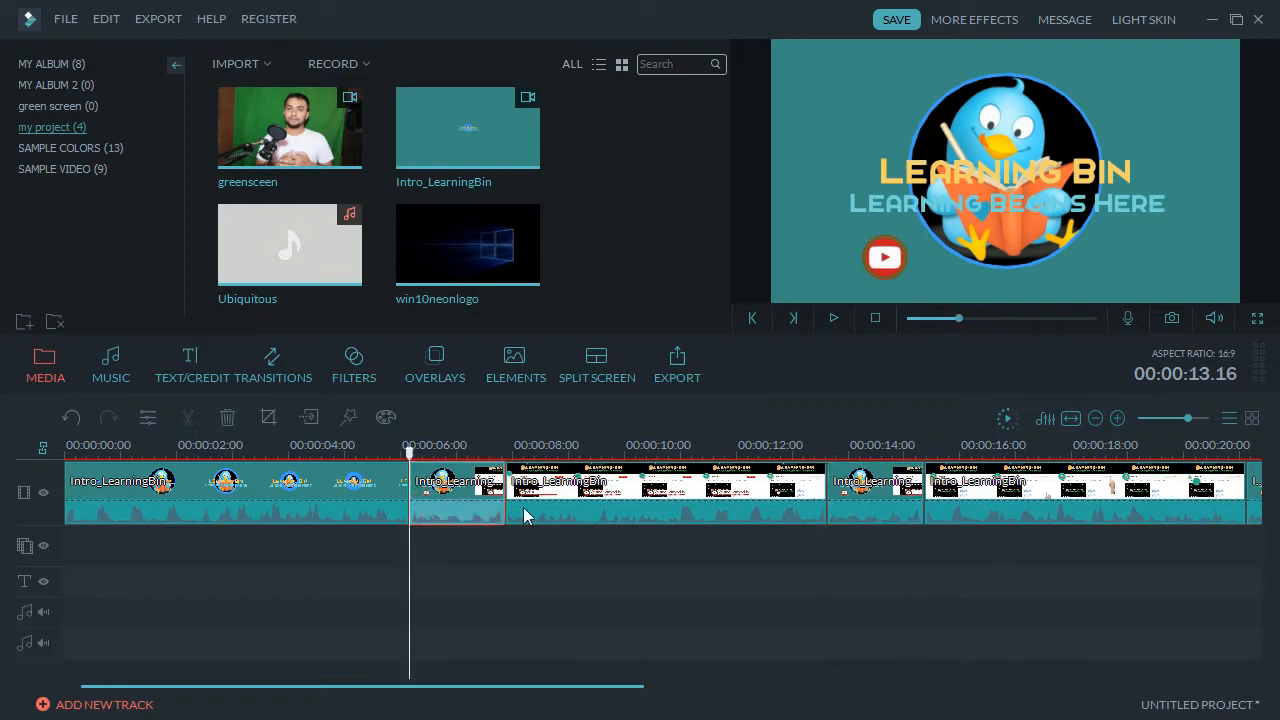
left_click(500, 545)
left_click(473, 501)
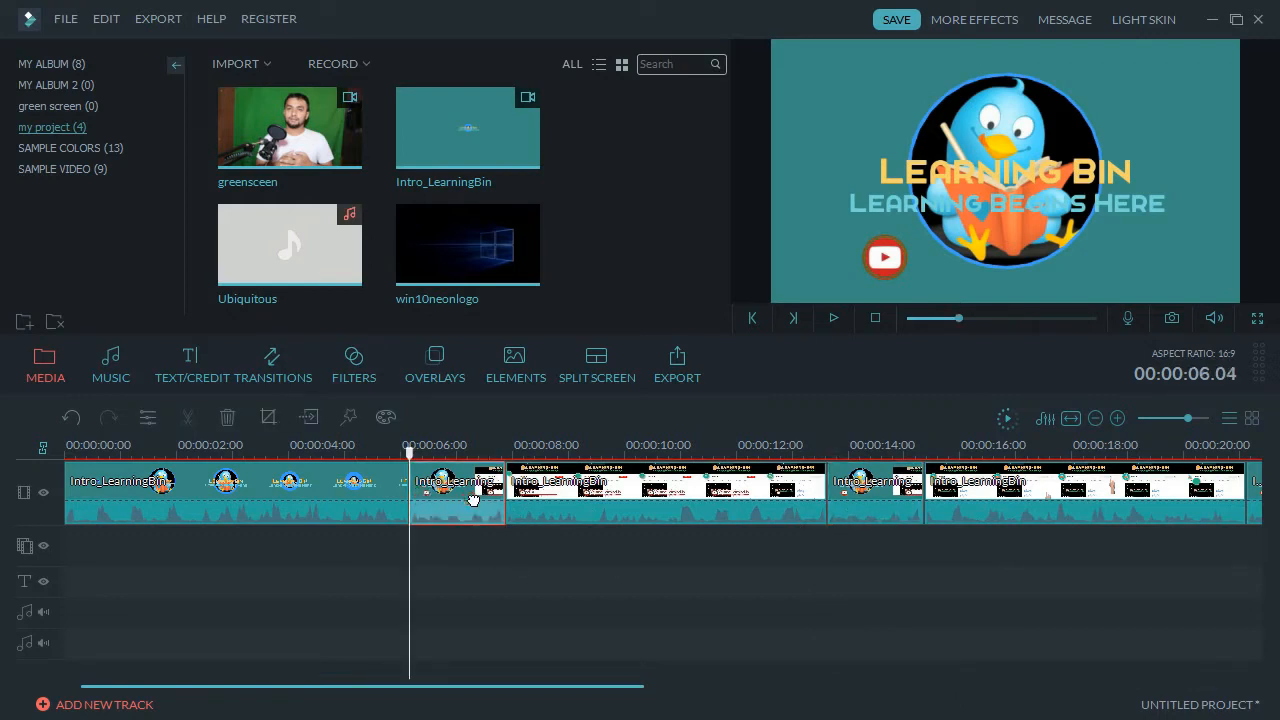
Detach the Intro_LearningBin audio onto its own track, delete it, then restore it with Ctrl+Z.
left_click(355, 512)
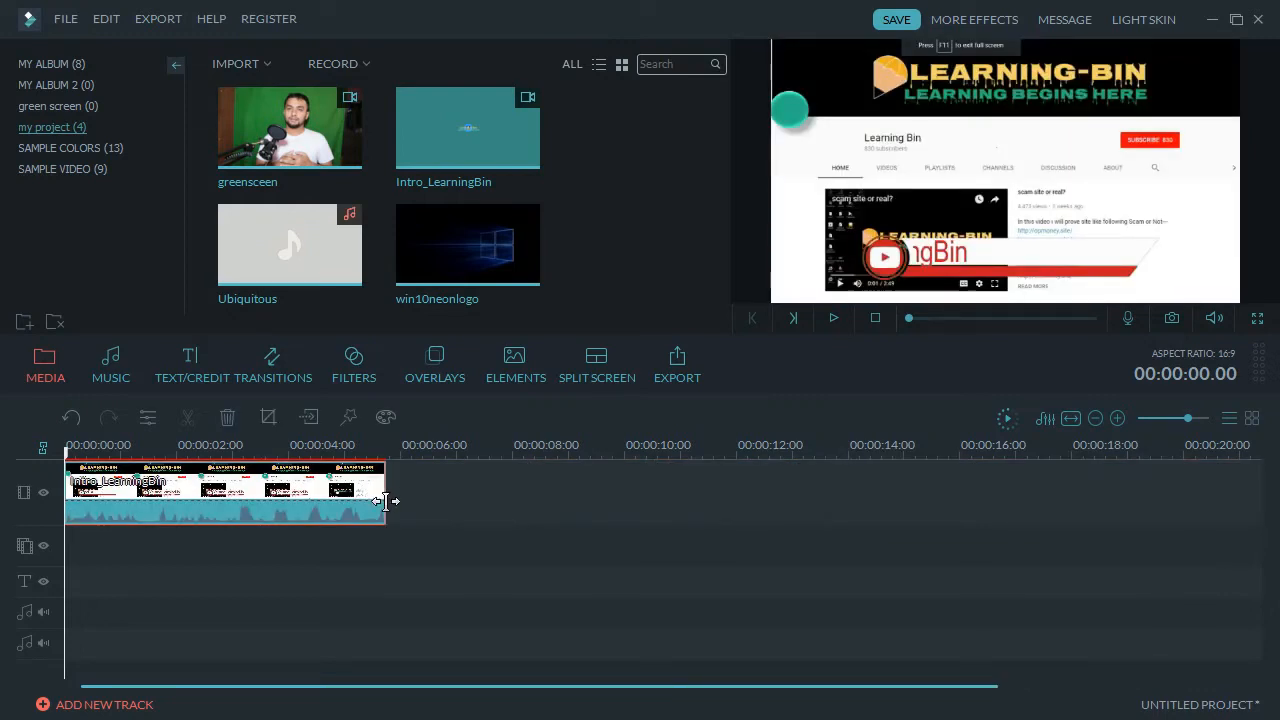
right_click(350, 497)
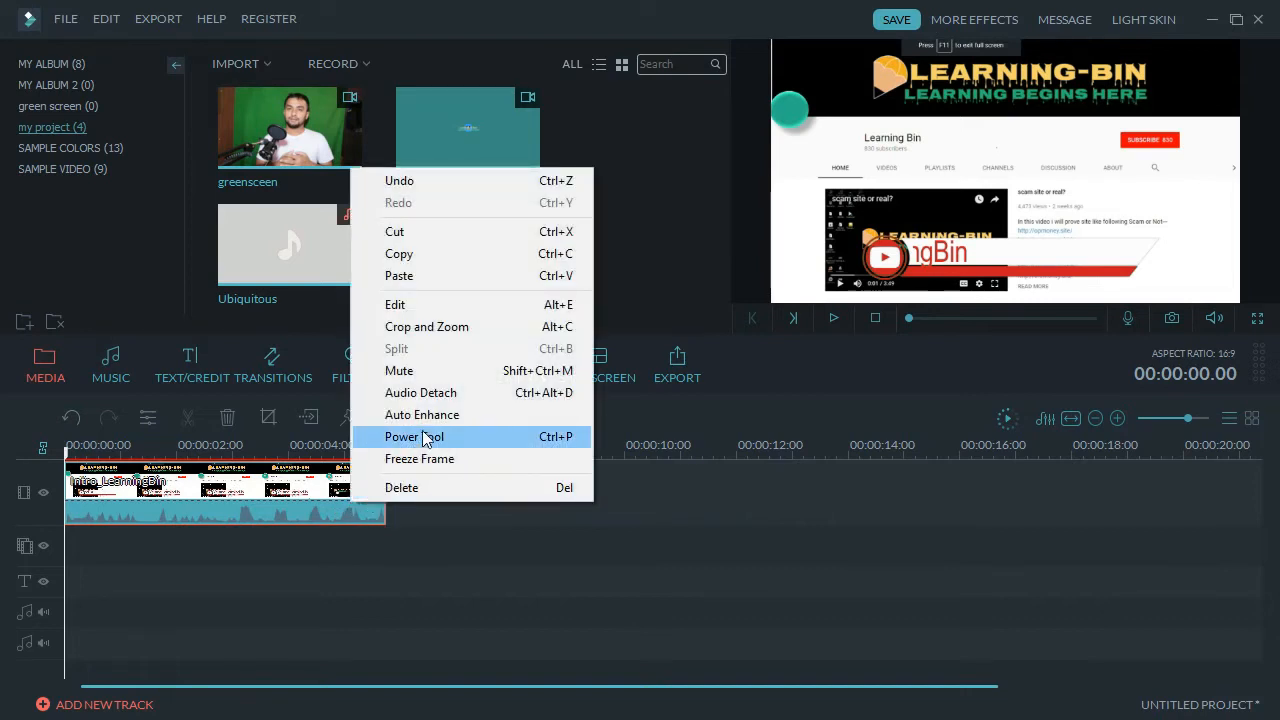
left_click(438, 403)
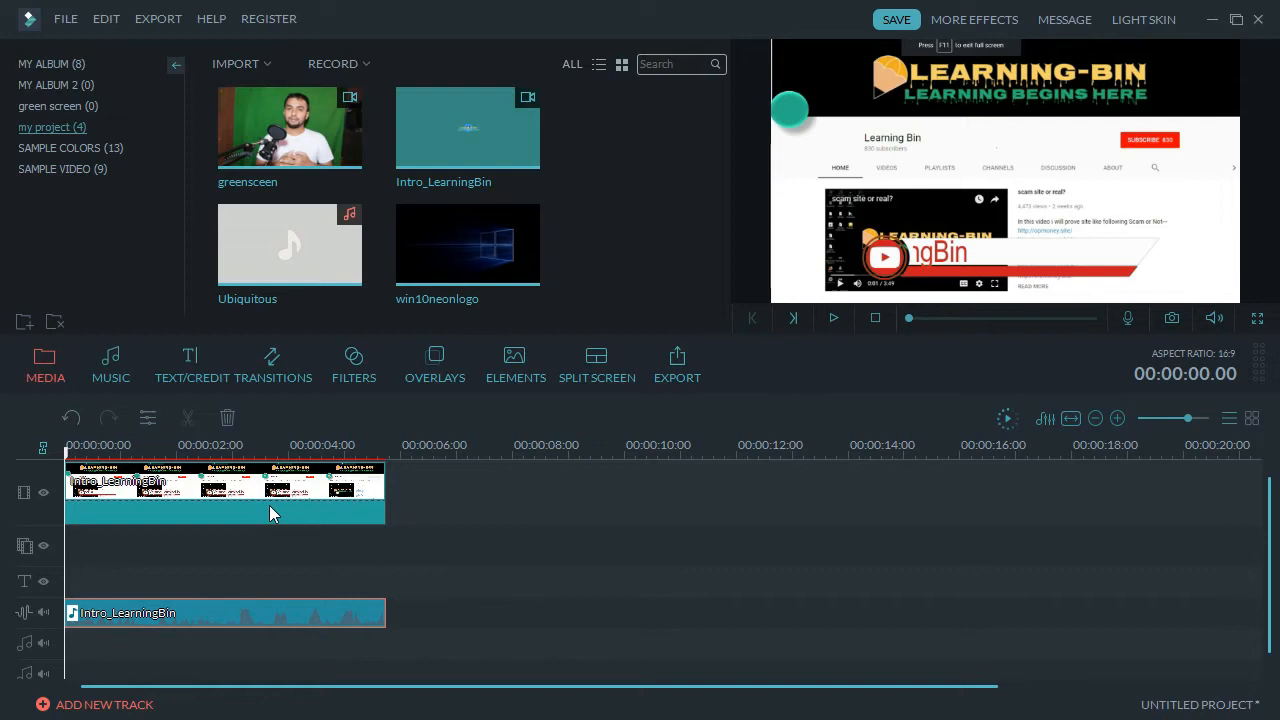
right_click(254, 615)
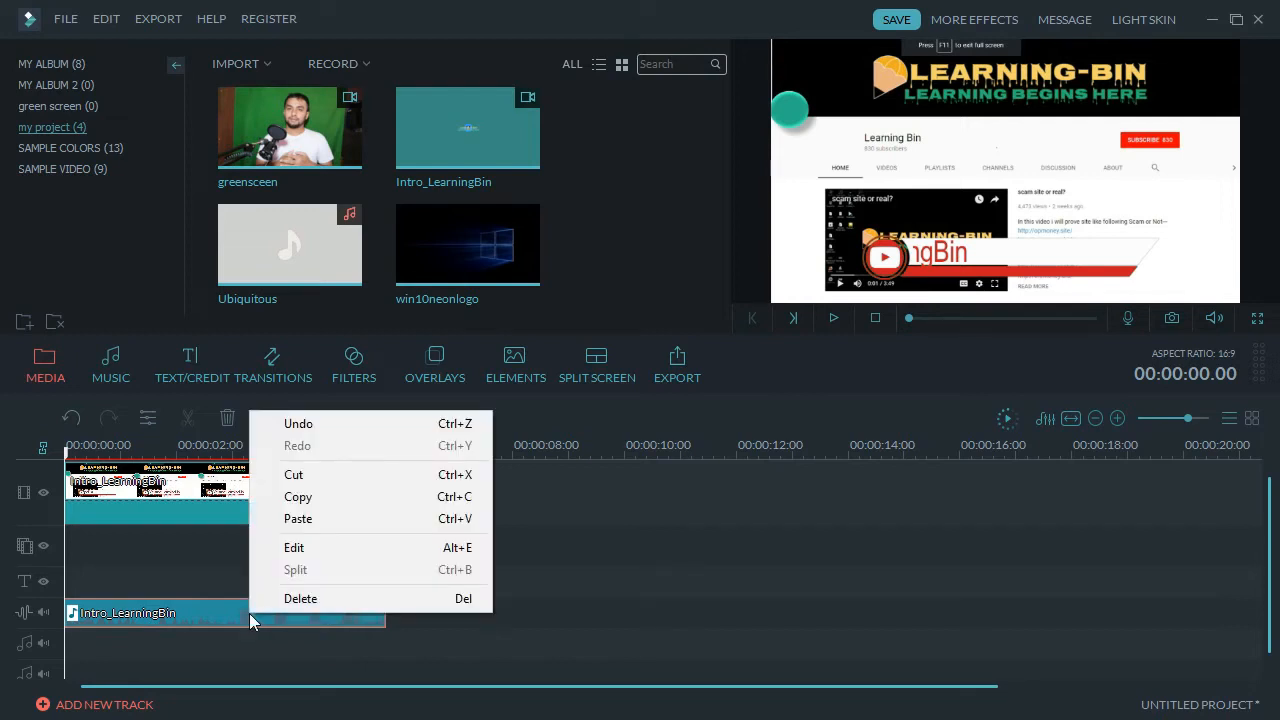
left_click(238, 615)
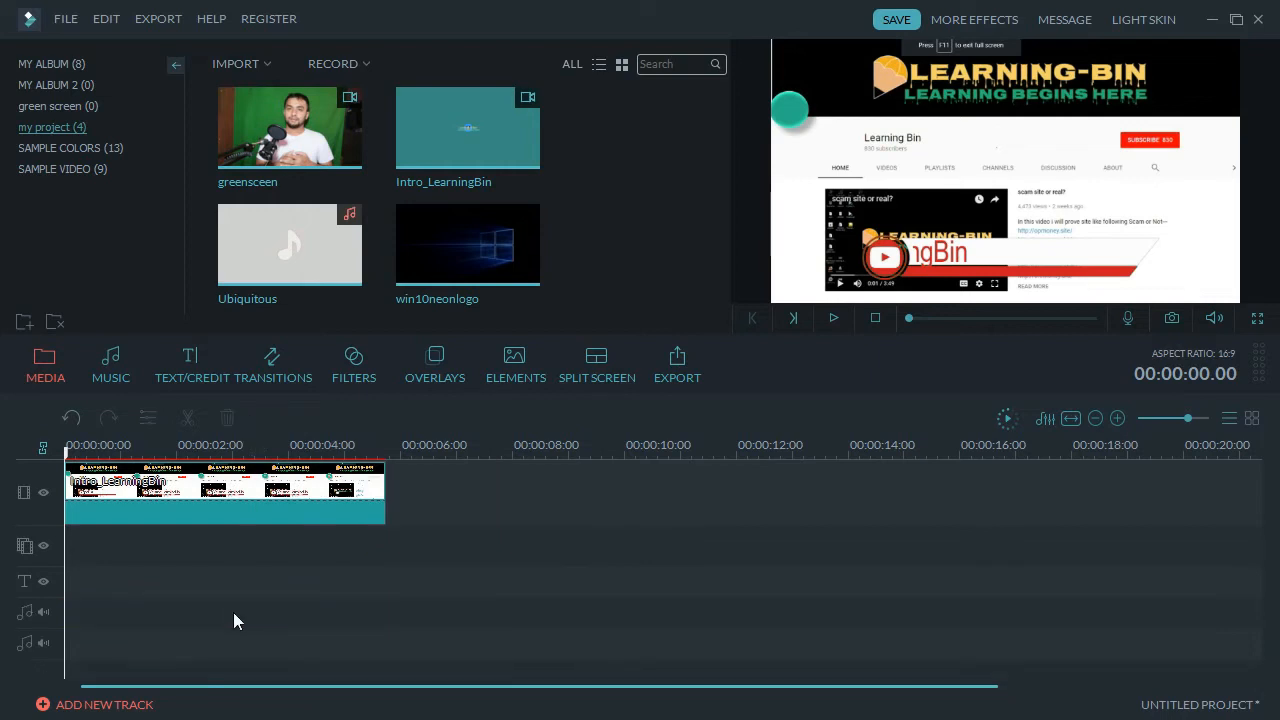
key("ctrl+z")
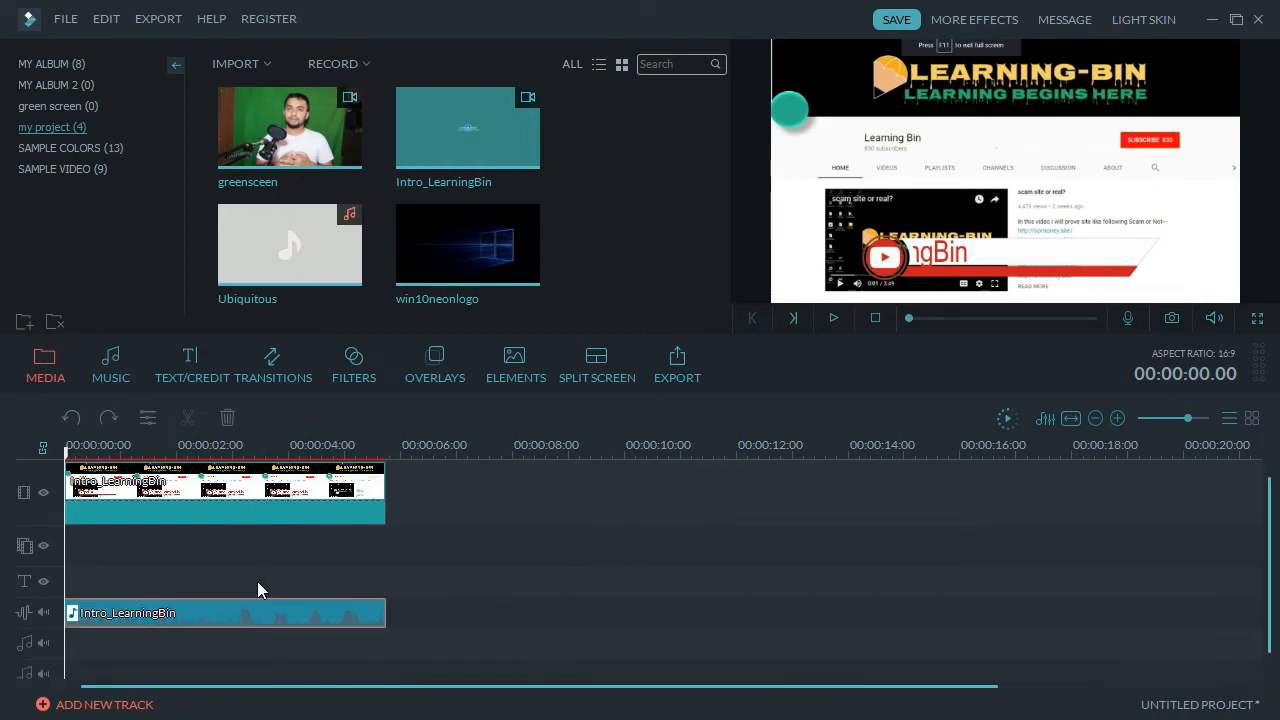
right_click(266, 608)
Raise the detached audio's volume to 101, leave the equalizer on Default, and apply.
left_click(310, 544)
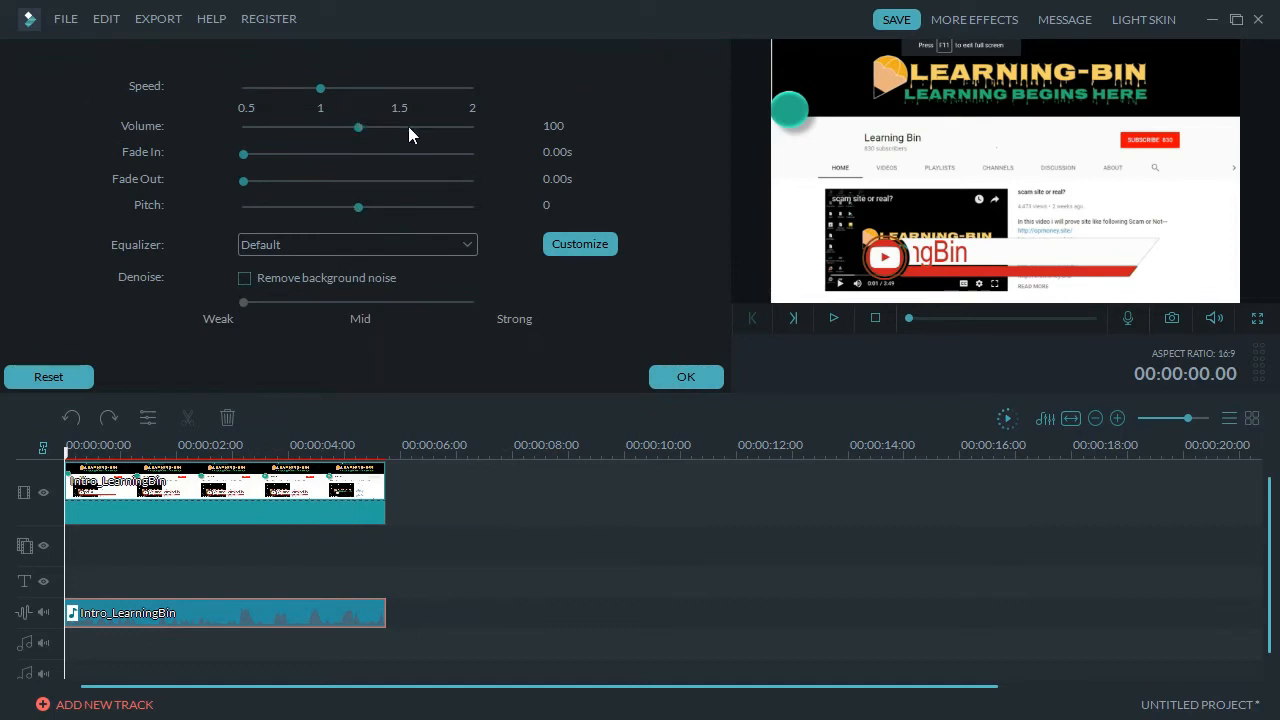
mouse_move(357, 130)
left_mouse_down()
mouse_move(434, 135)
mouse_move(311, 133)
mouse_move(374, 130)
mouse_move(359, 128)
left_mouse_up()
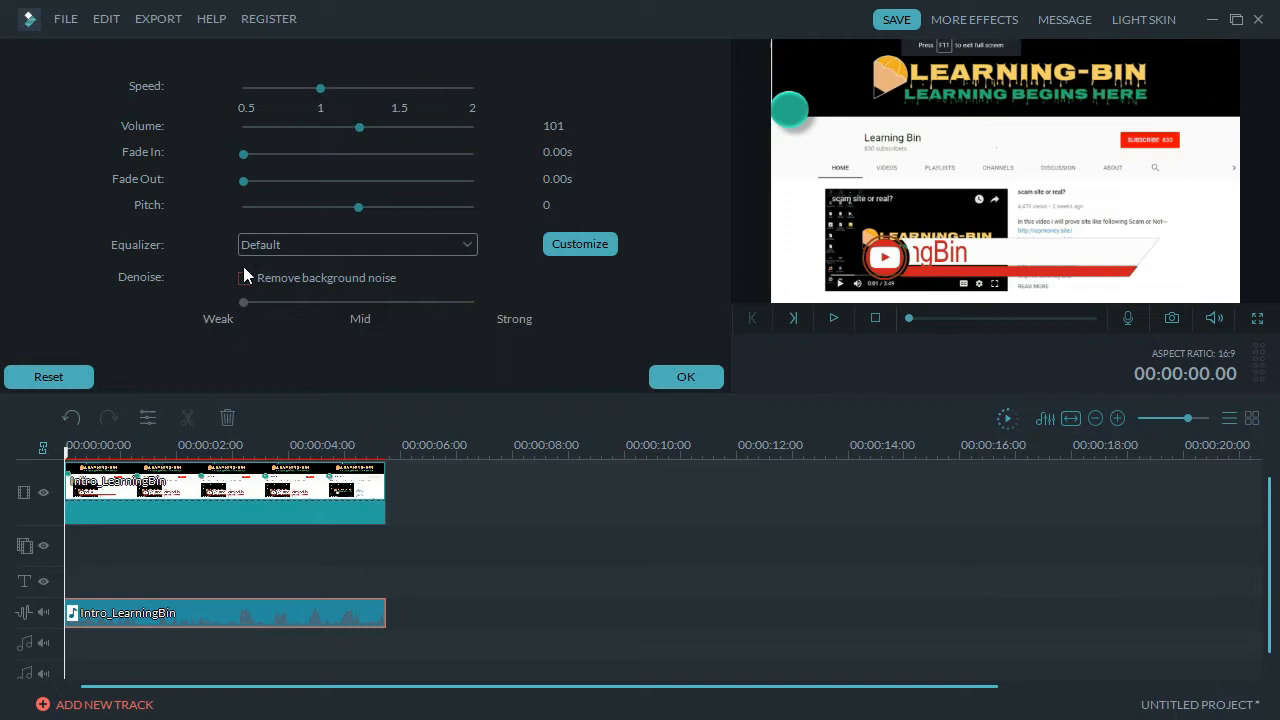
left_click(366, 245)
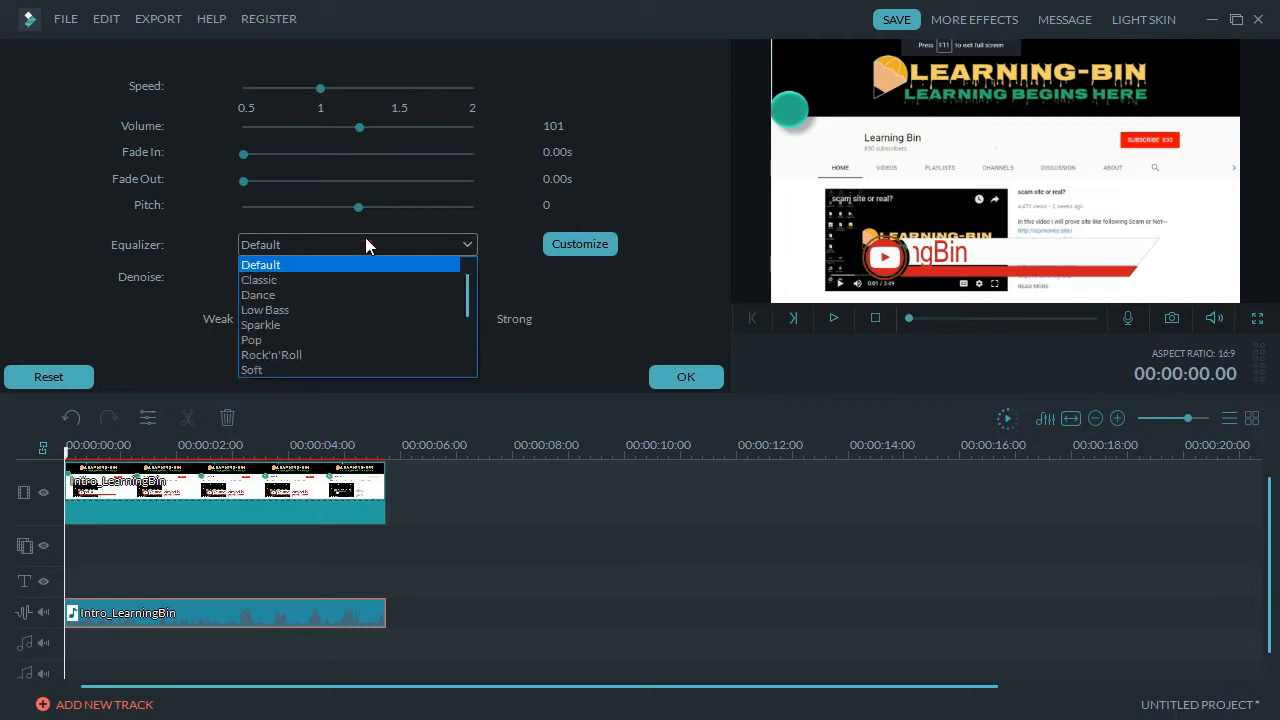
left_click(171, 325)
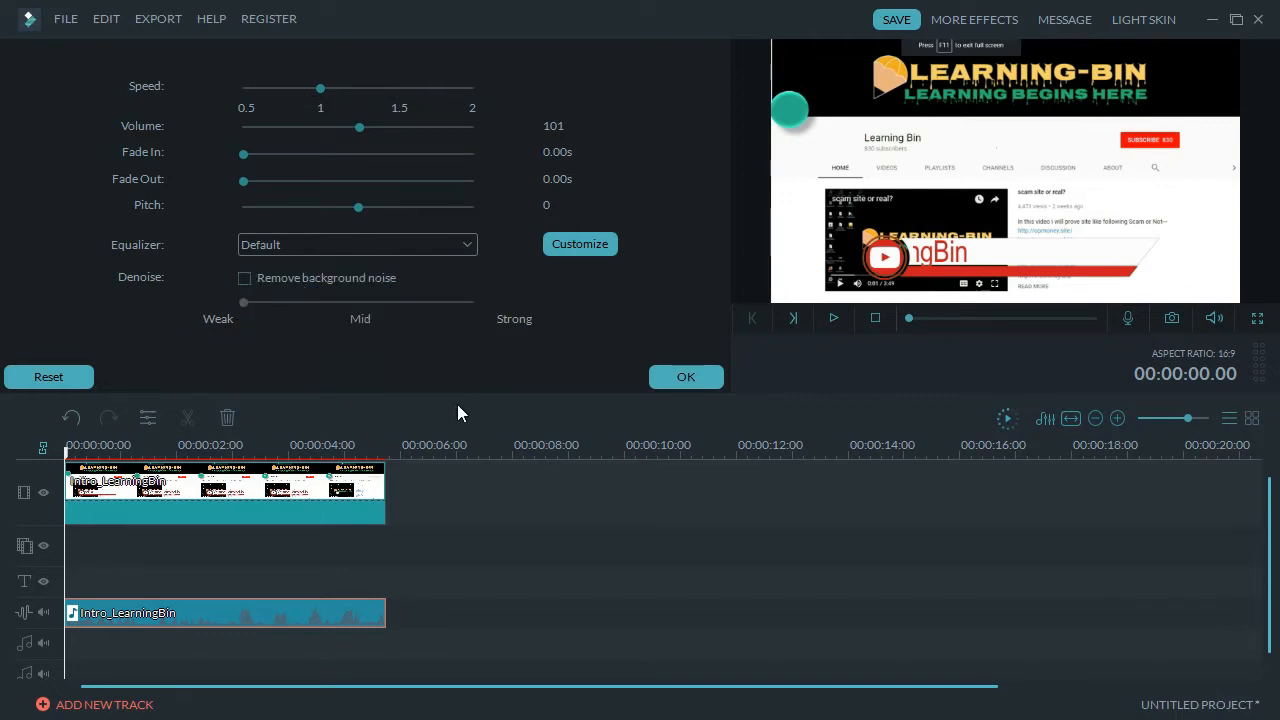
left_click(686, 377)
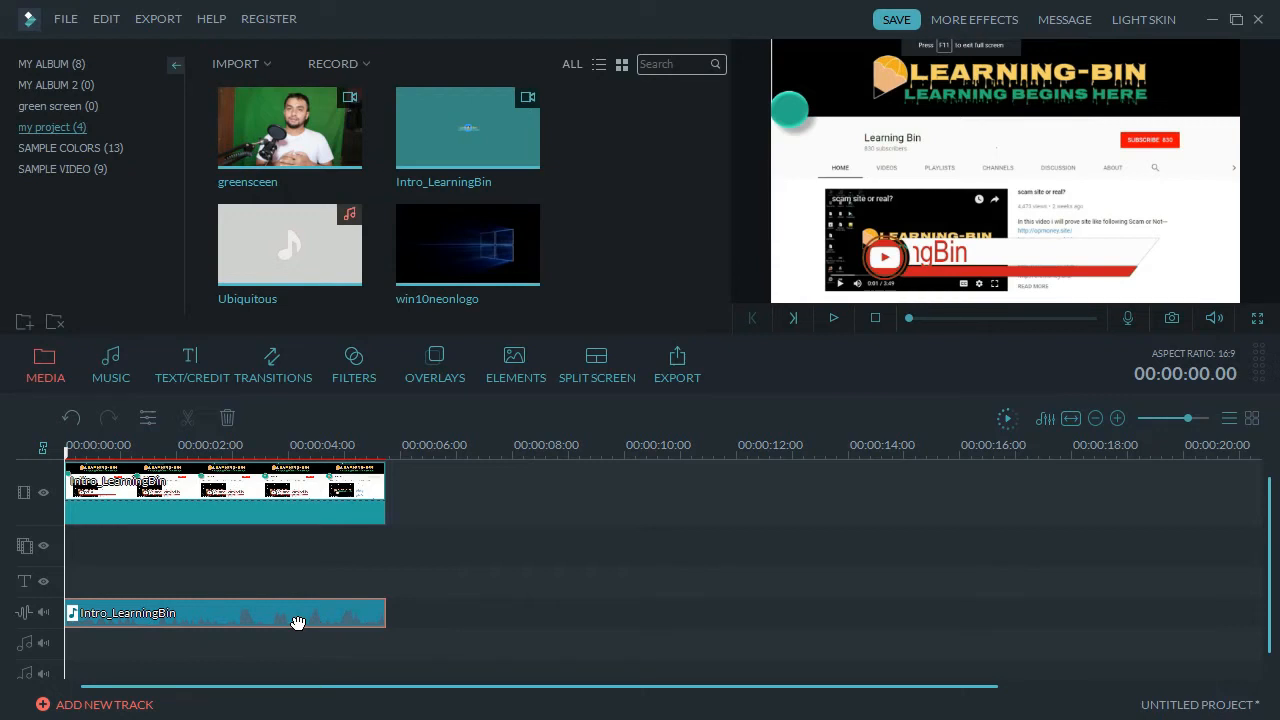
Delete the detached audio clip and zoom the timeline in.
key("Delete")
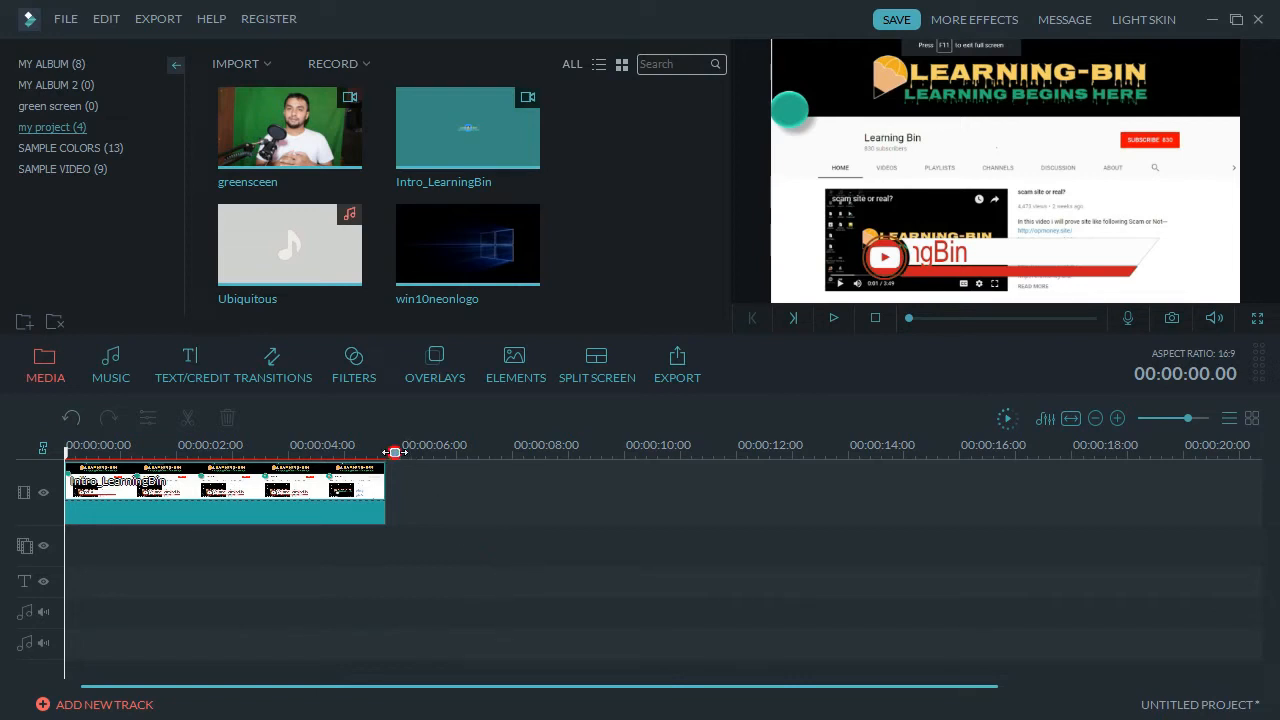
scroll(395, 452, "up", 2)
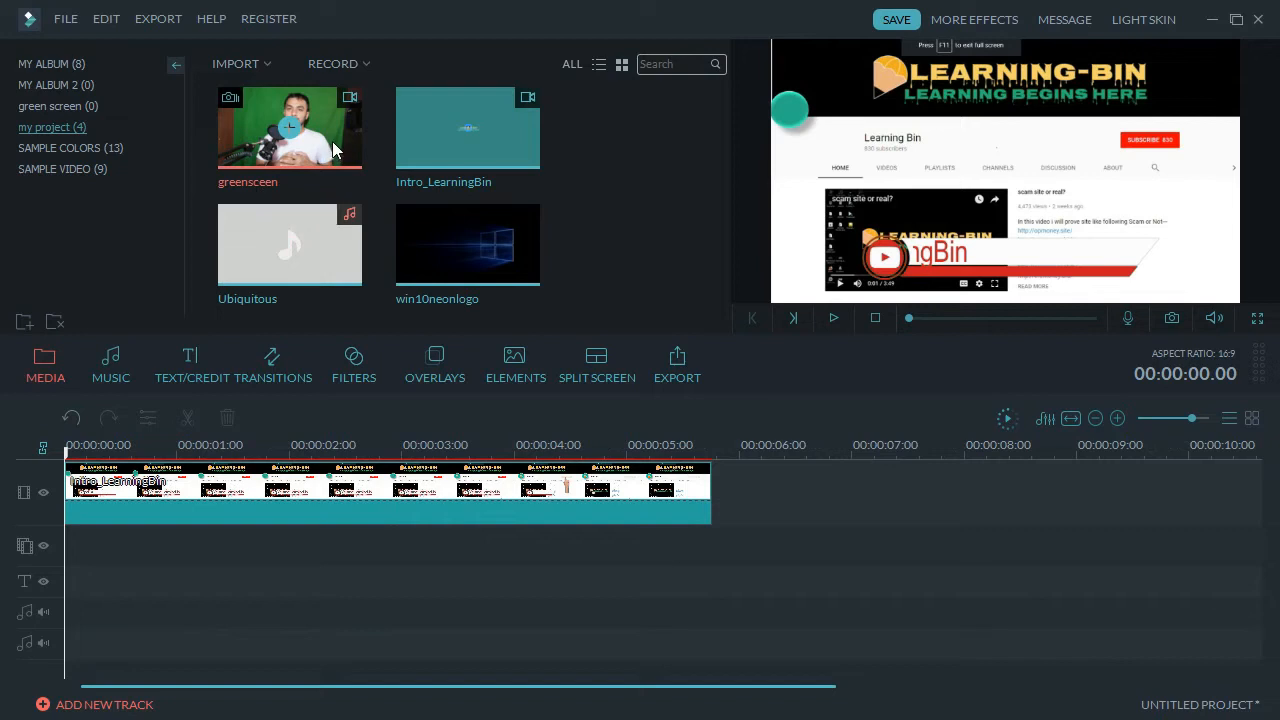
Place the greenscreen clip on the second track, cut its first ~3 seconds, and move it to zero.
left_click_drag(333, 150, 70, 551)
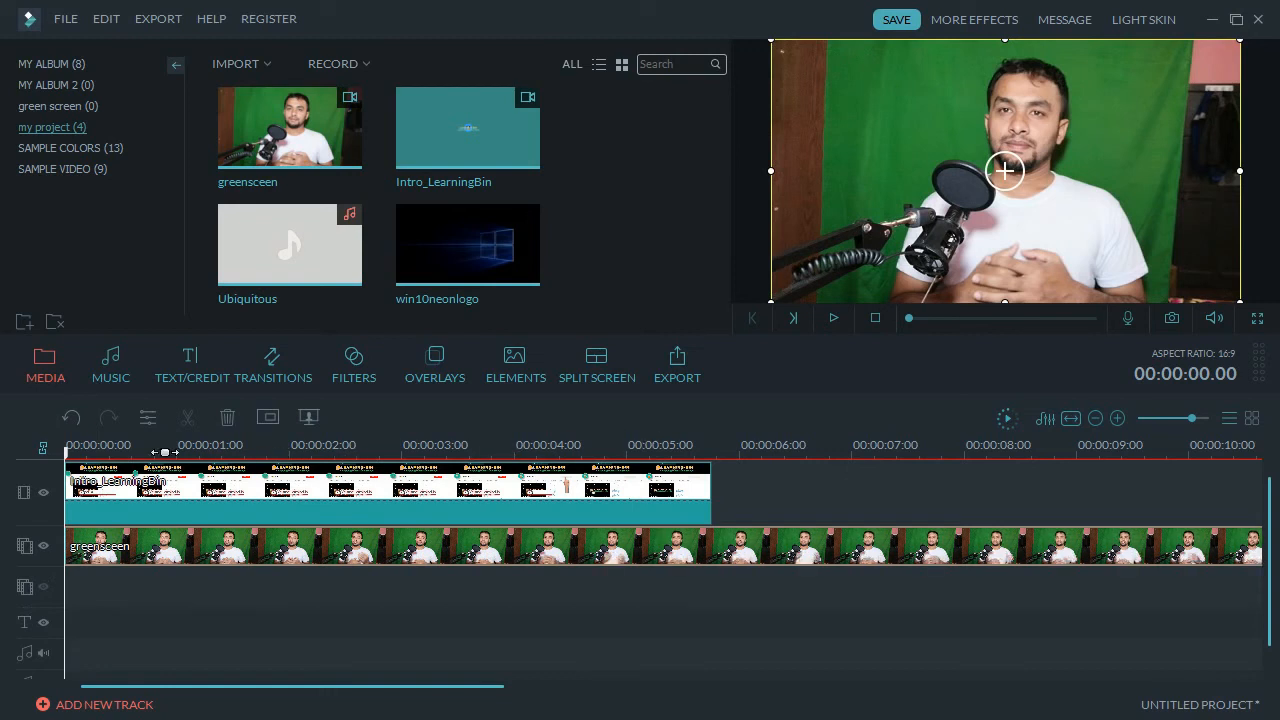
left_click_drag(66, 450, 455, 462)
left_click(434, 542)
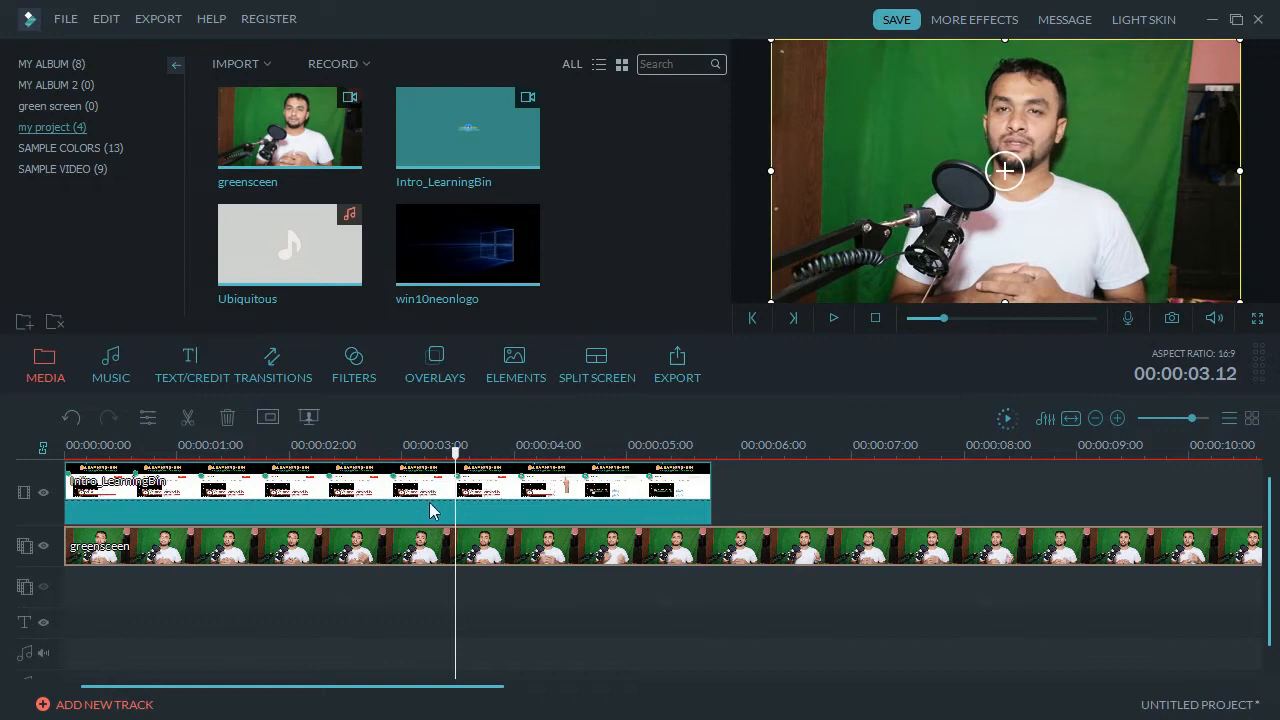
right_click(440, 553)
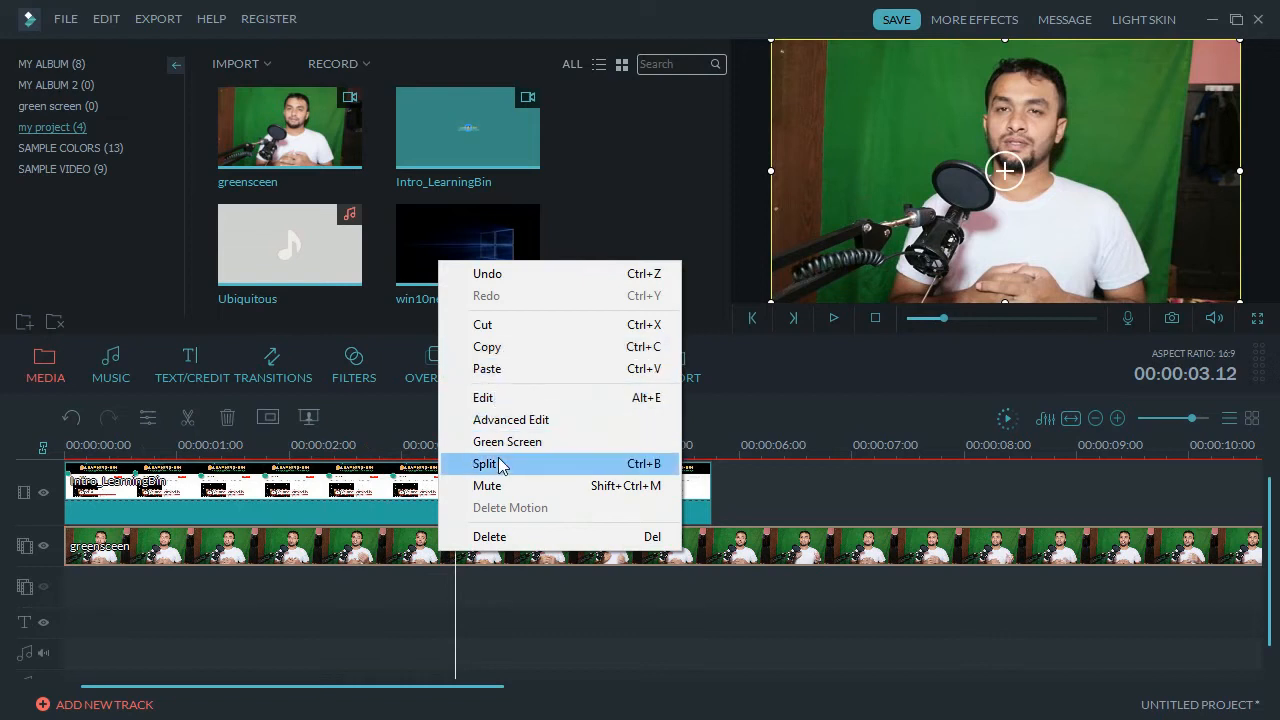
left_click(500, 464)
left_click(409, 557)
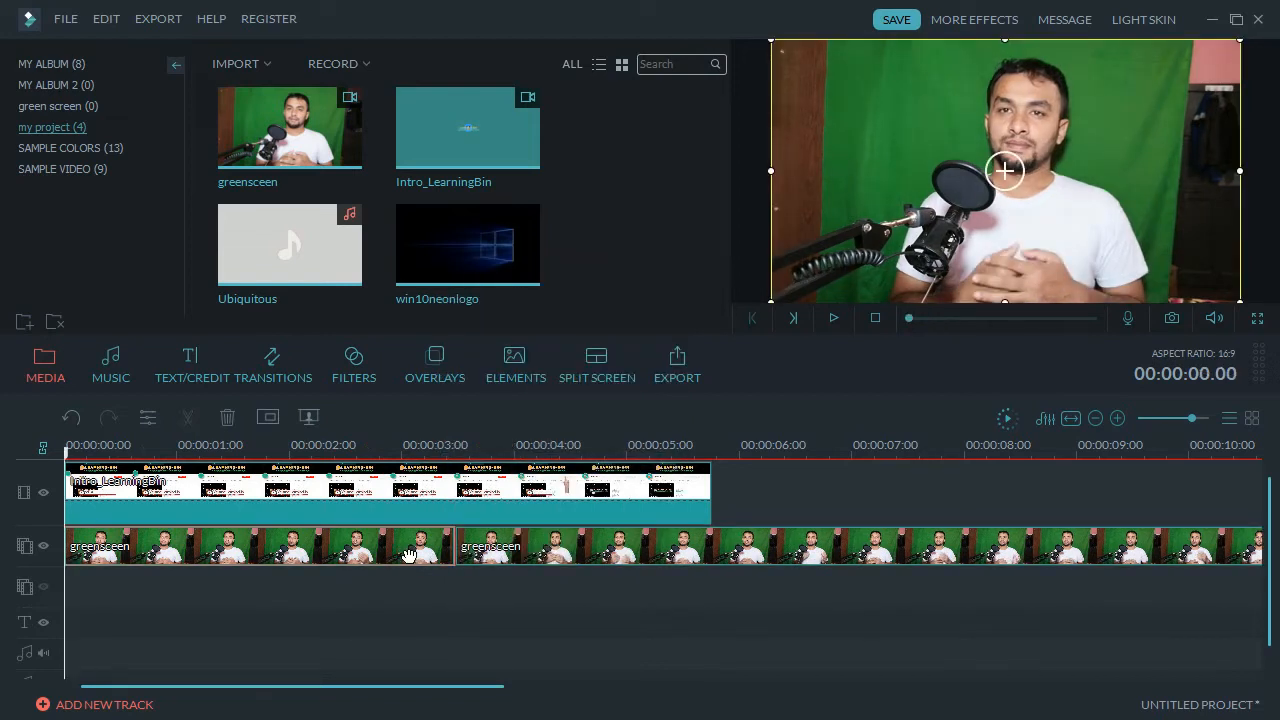
key("Delete")
left_click_drag(550, 553, 162, 529)
Trim the greenscreen clip so it ends with the intro clip at 00:00:05.19.
left_click(708, 453)
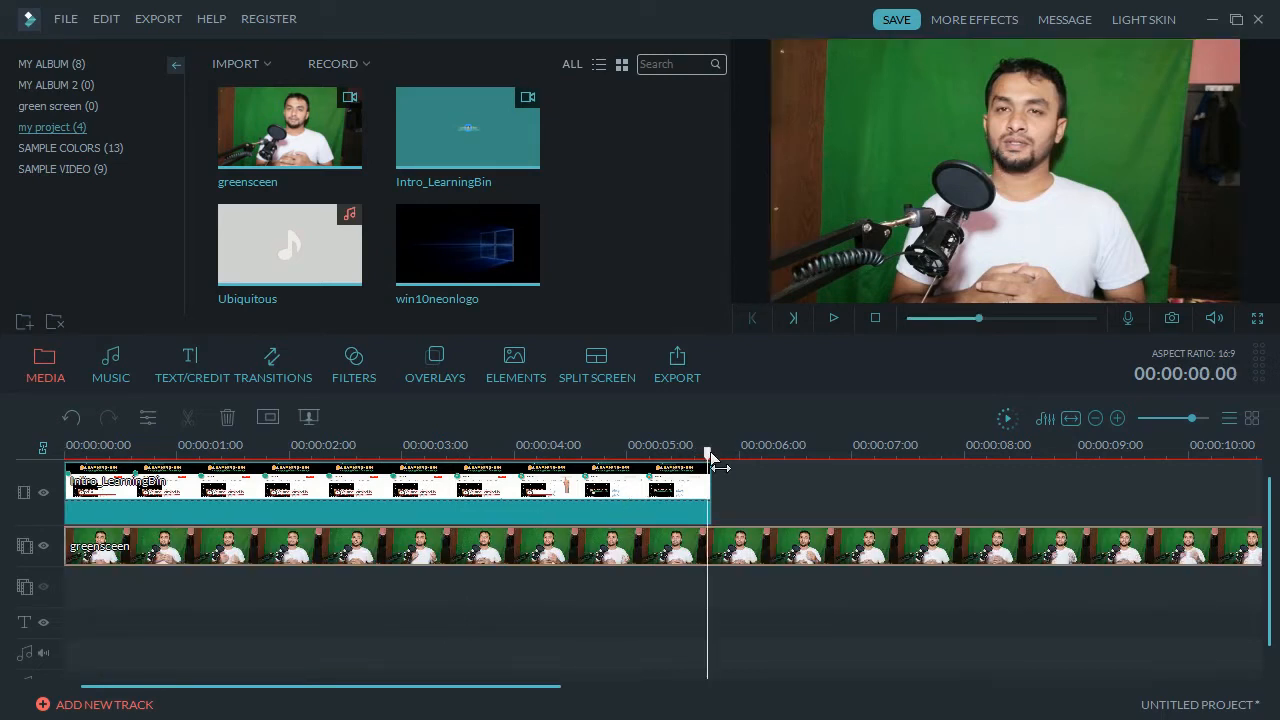
left_click_drag(709, 452, 713, 452)
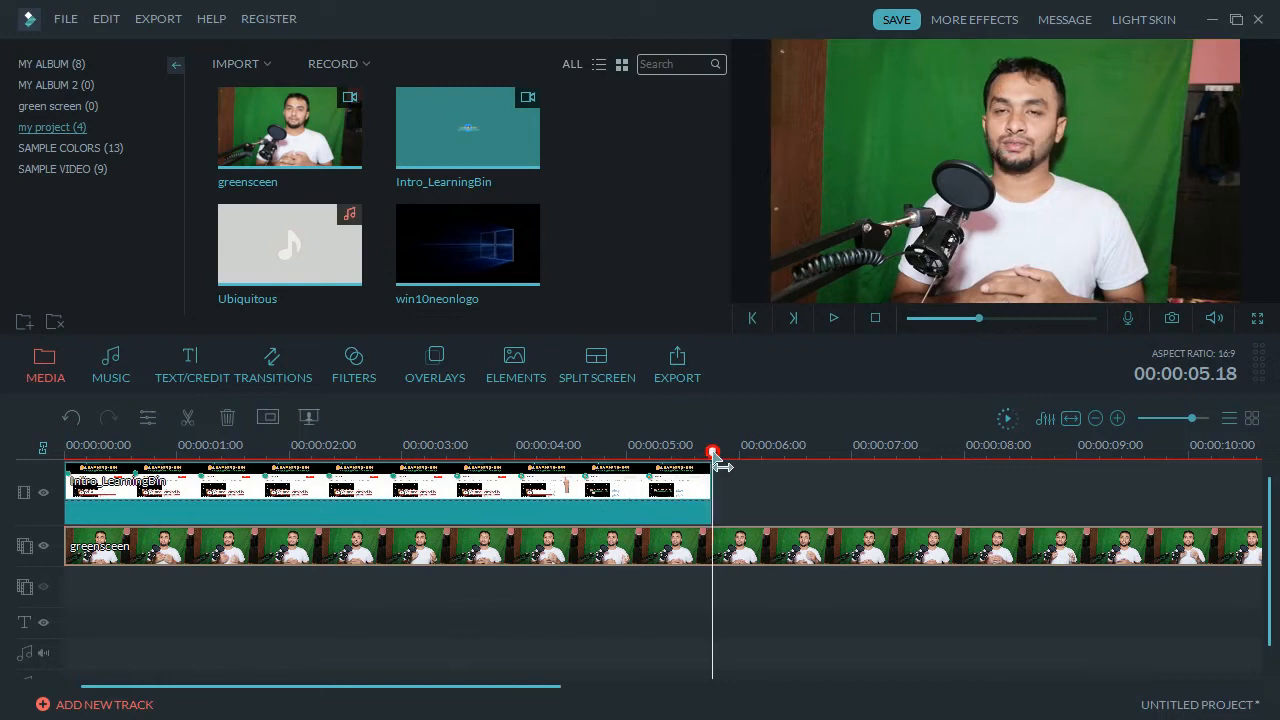
left_click(722, 553)
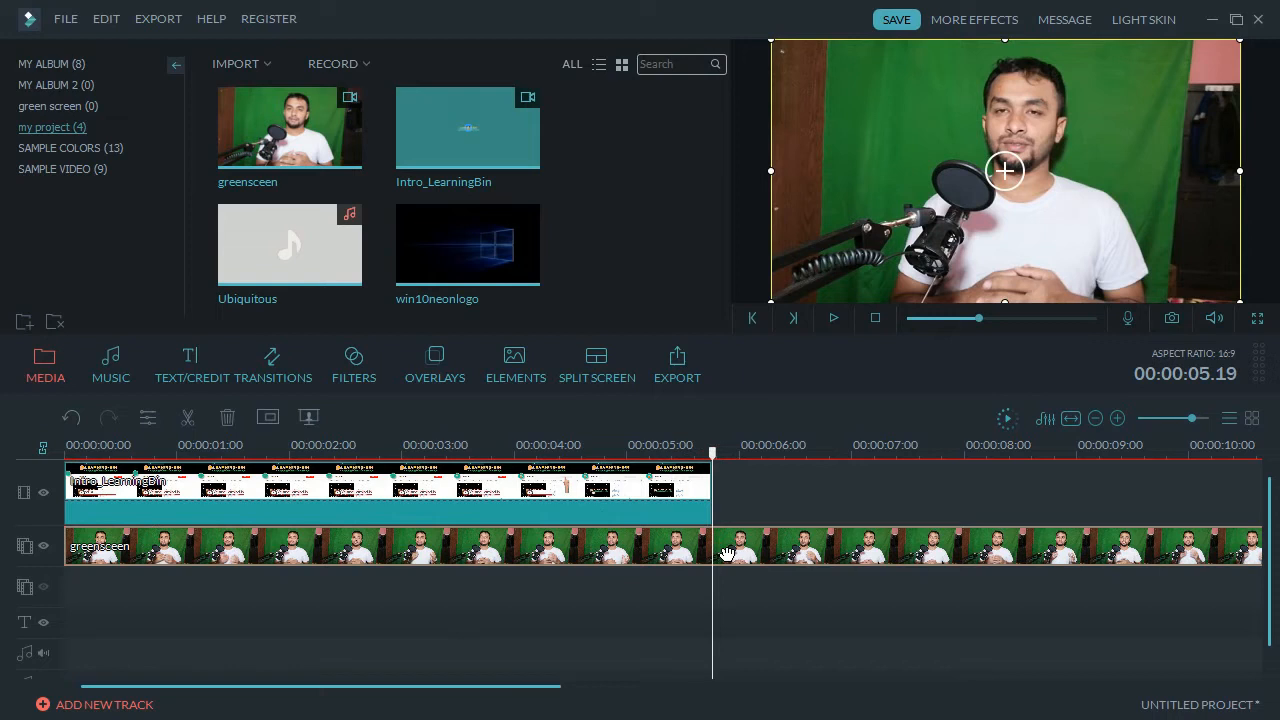
key("ctrl+b")
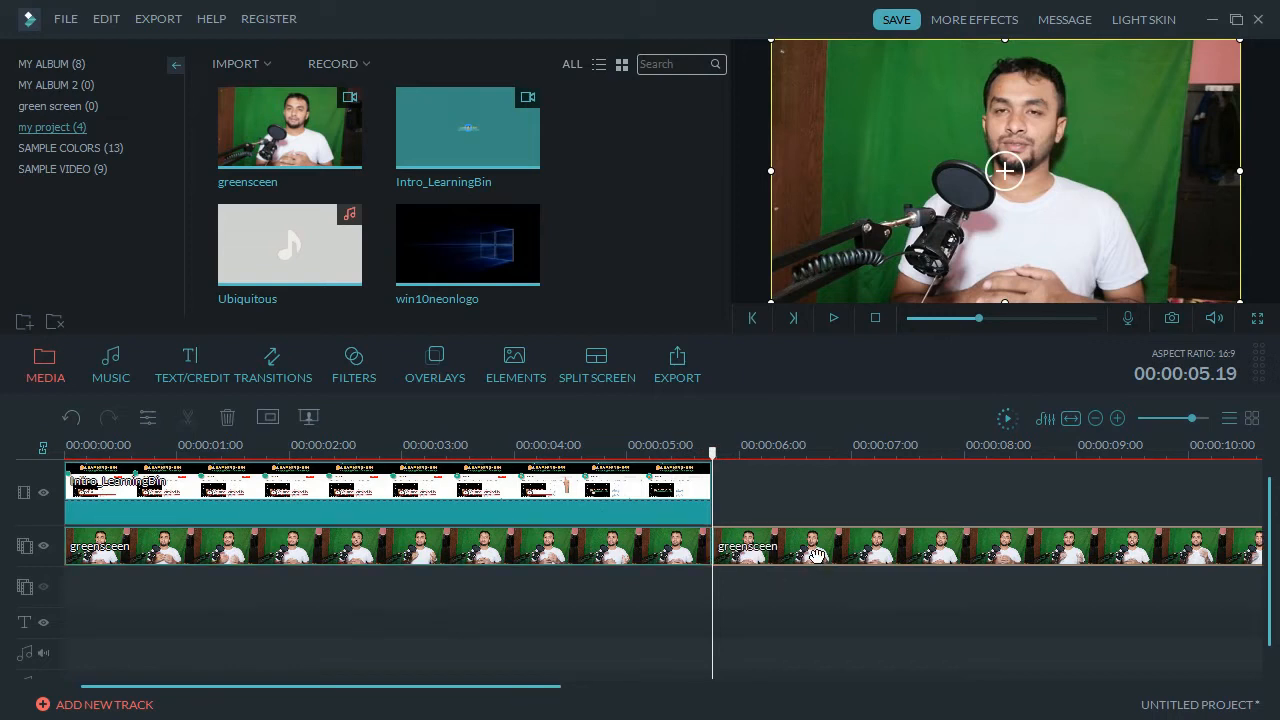
key("Delete")
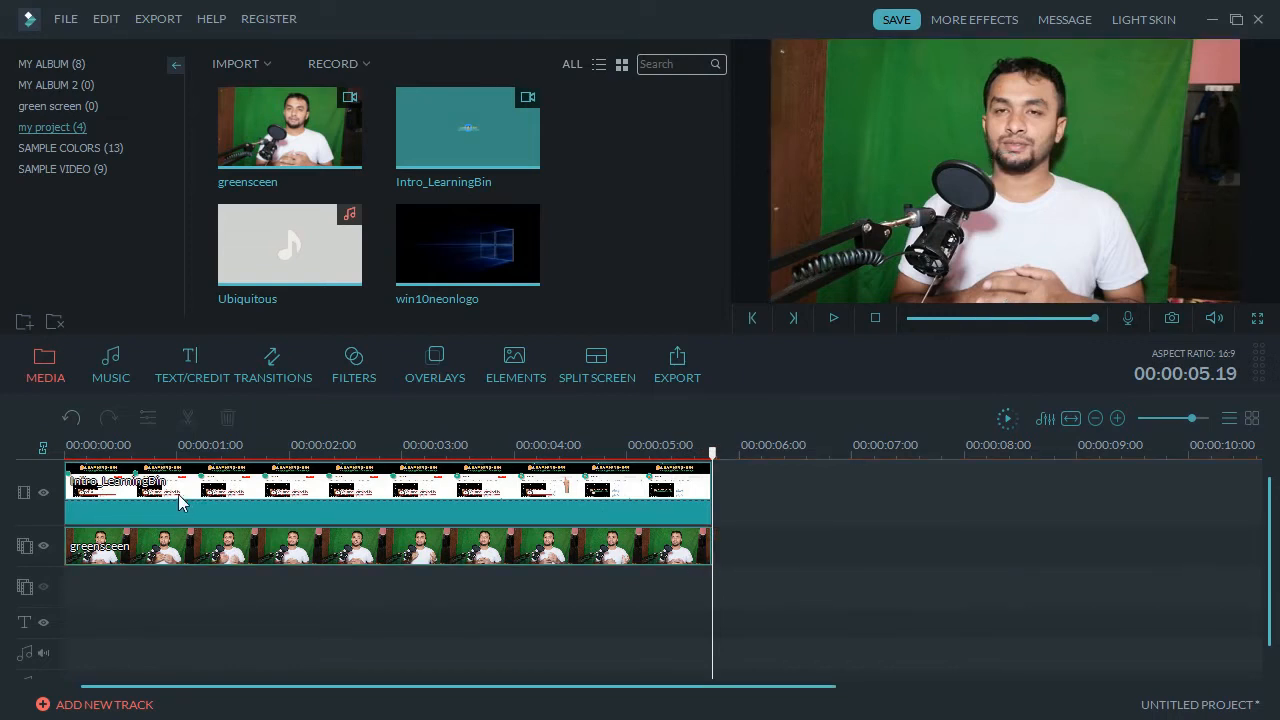
left_click(140, 543)
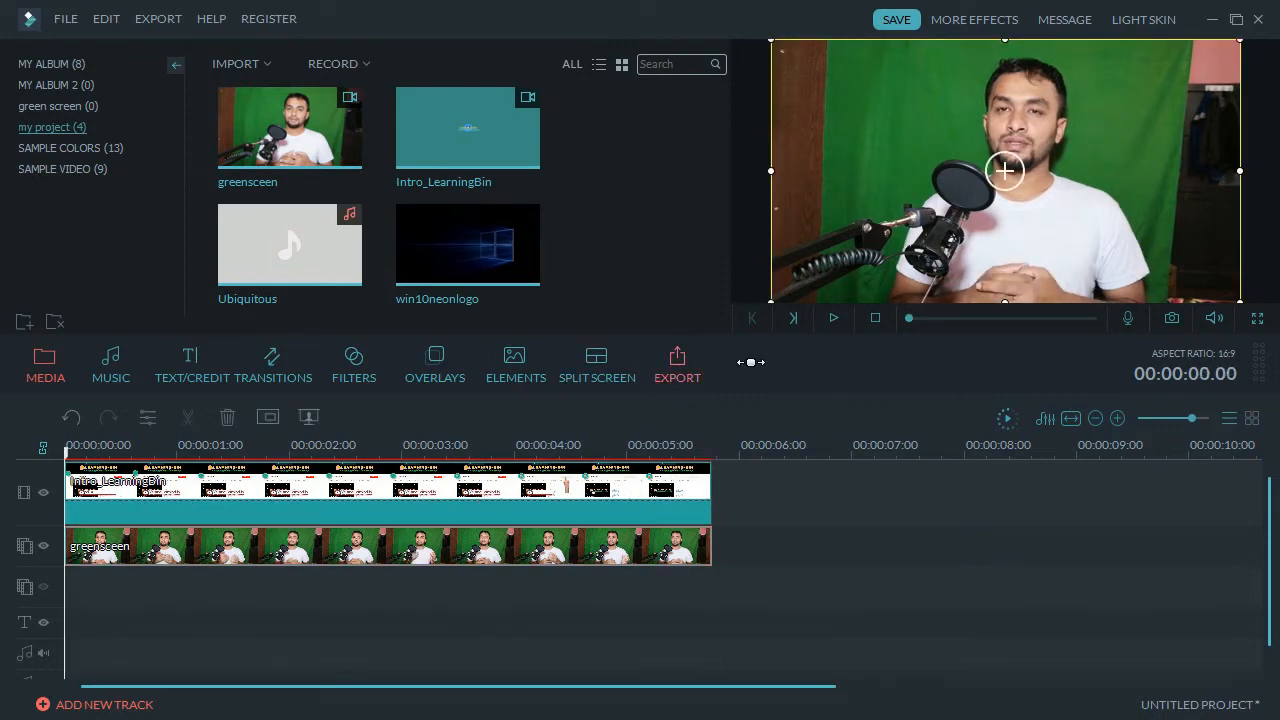
left_click(412, 546)
Apply a Chroma Key to the greensceen clip, picking the green backdrop at intensity 51.
right_click(412, 546)
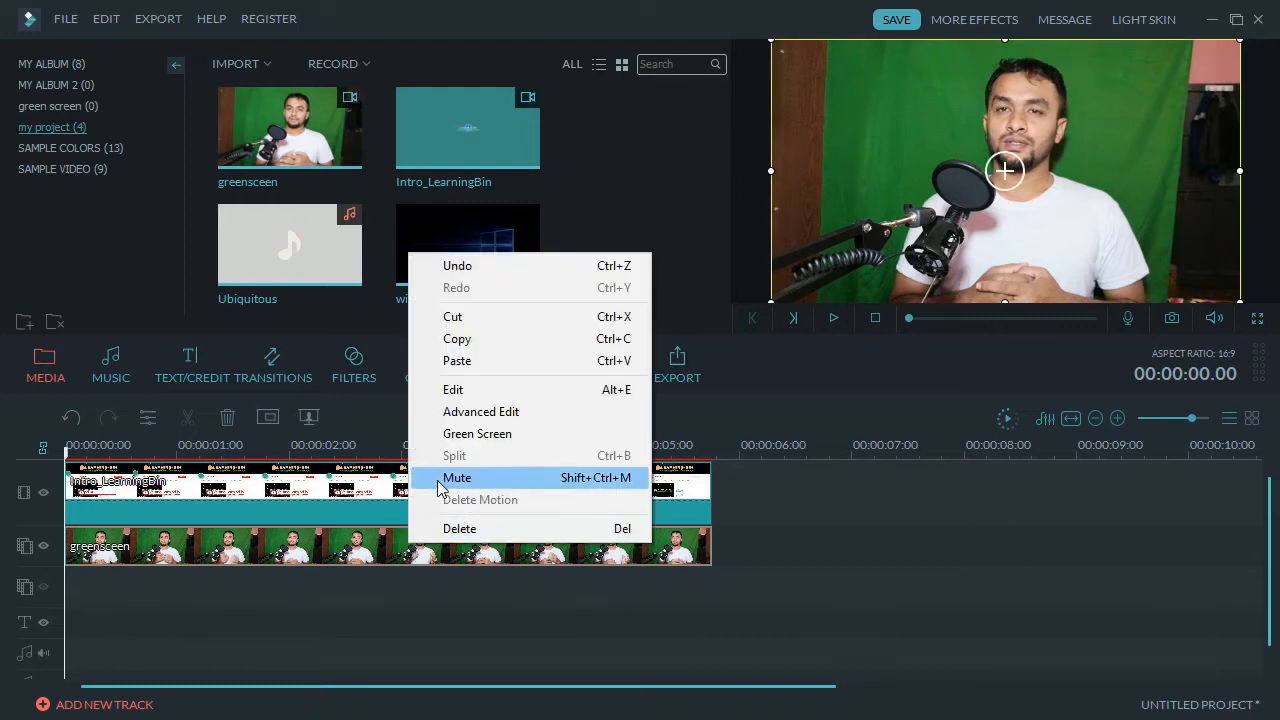
left_click(477, 434)
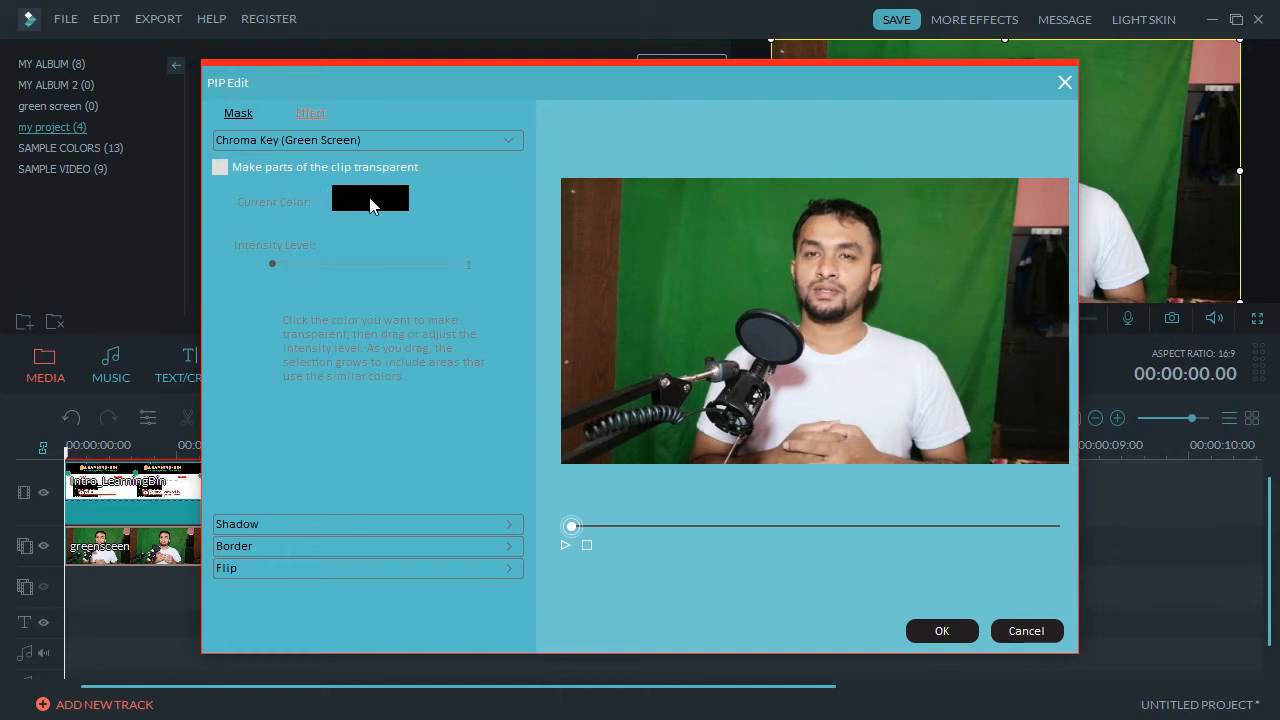
left_click(220, 168)
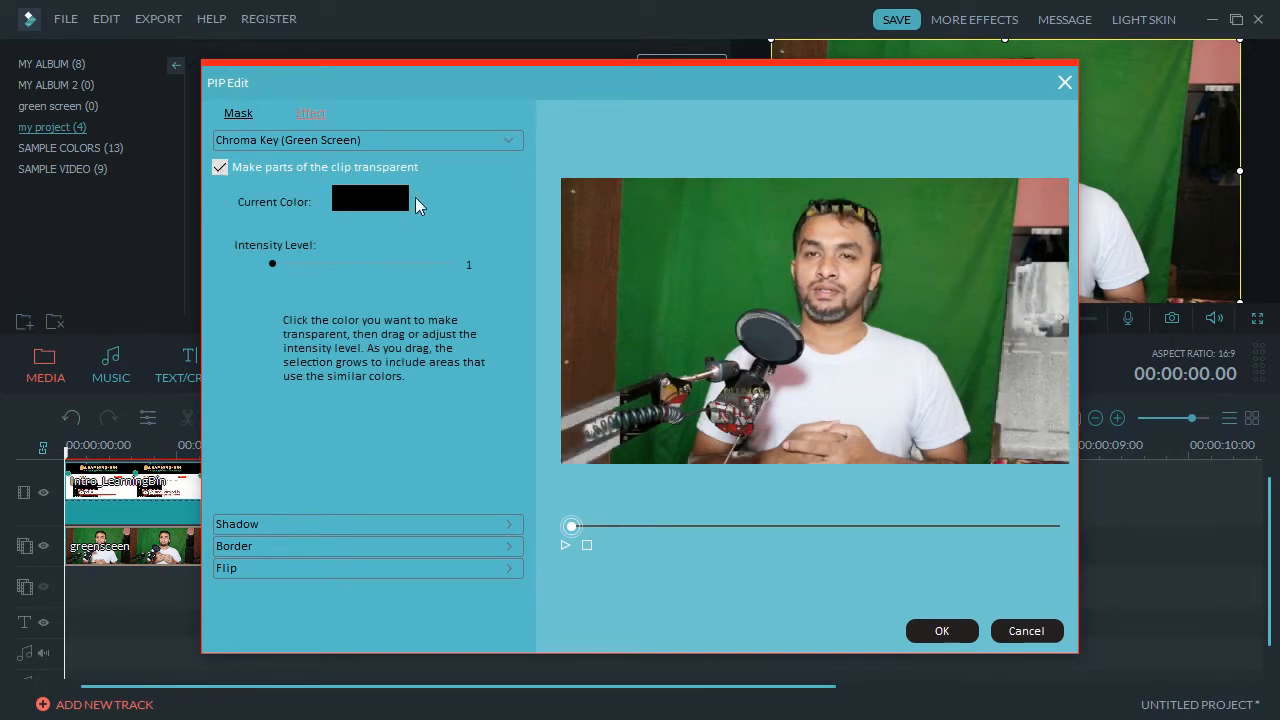
left_click(746, 276)
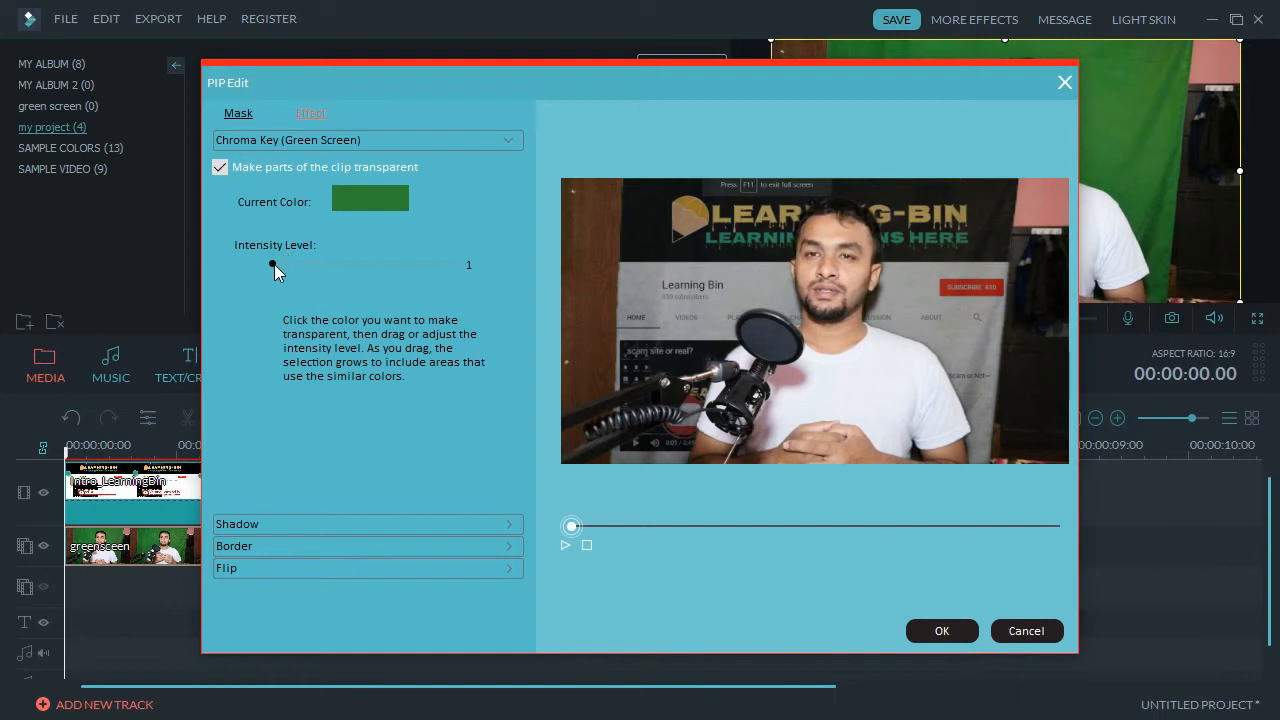
left_click_drag(274, 265, 366, 268)
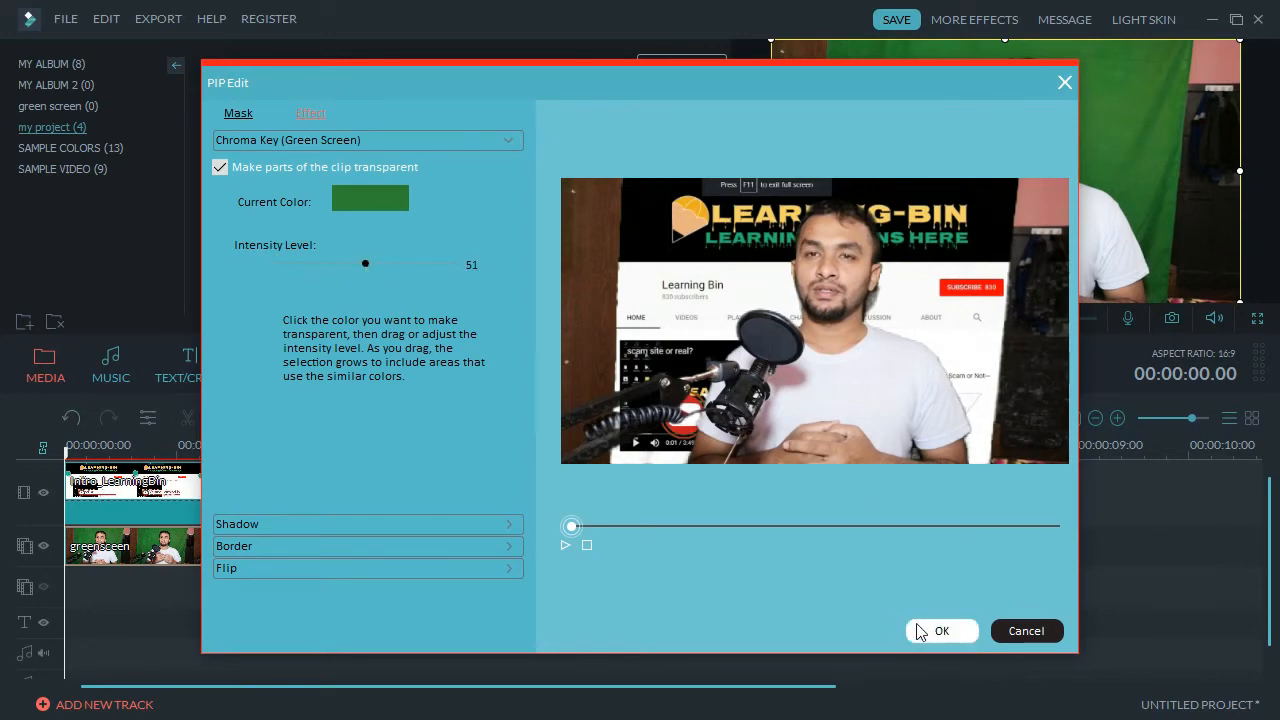
left_click(939, 631)
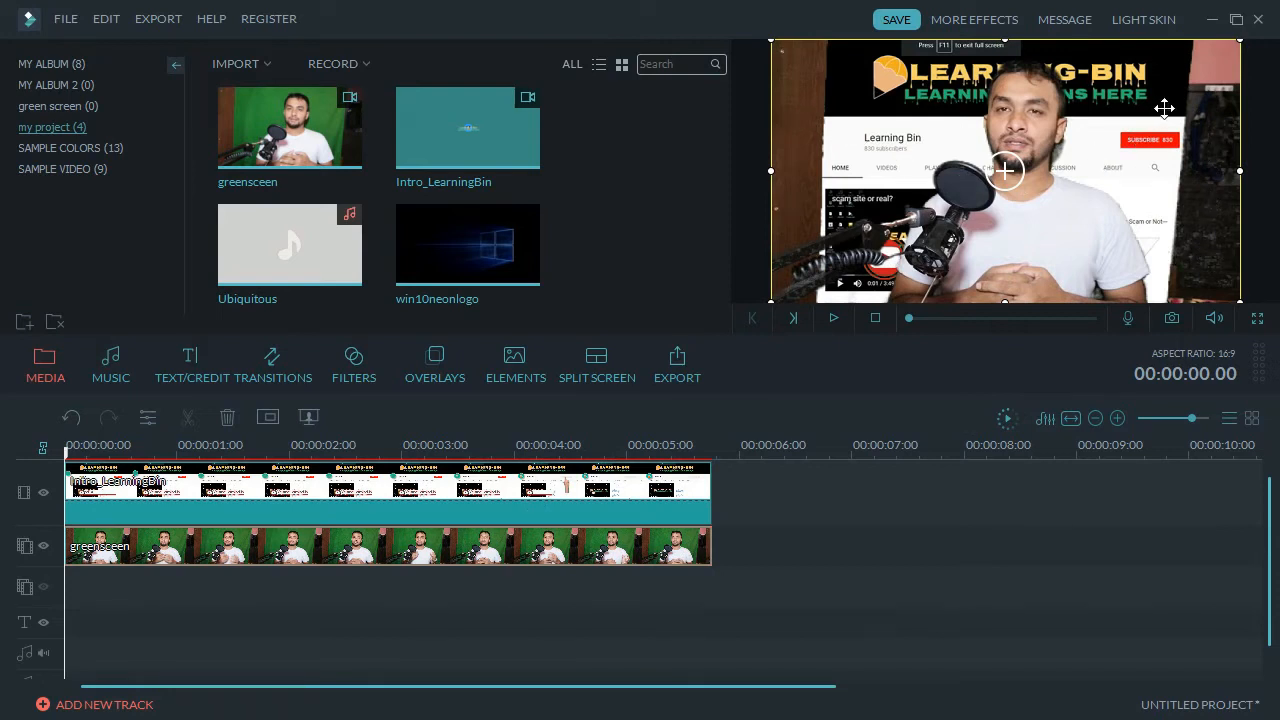
Add a rectangle mask to the presenter clip with width about 0.6 and height 0.92.
right_click(619, 556)
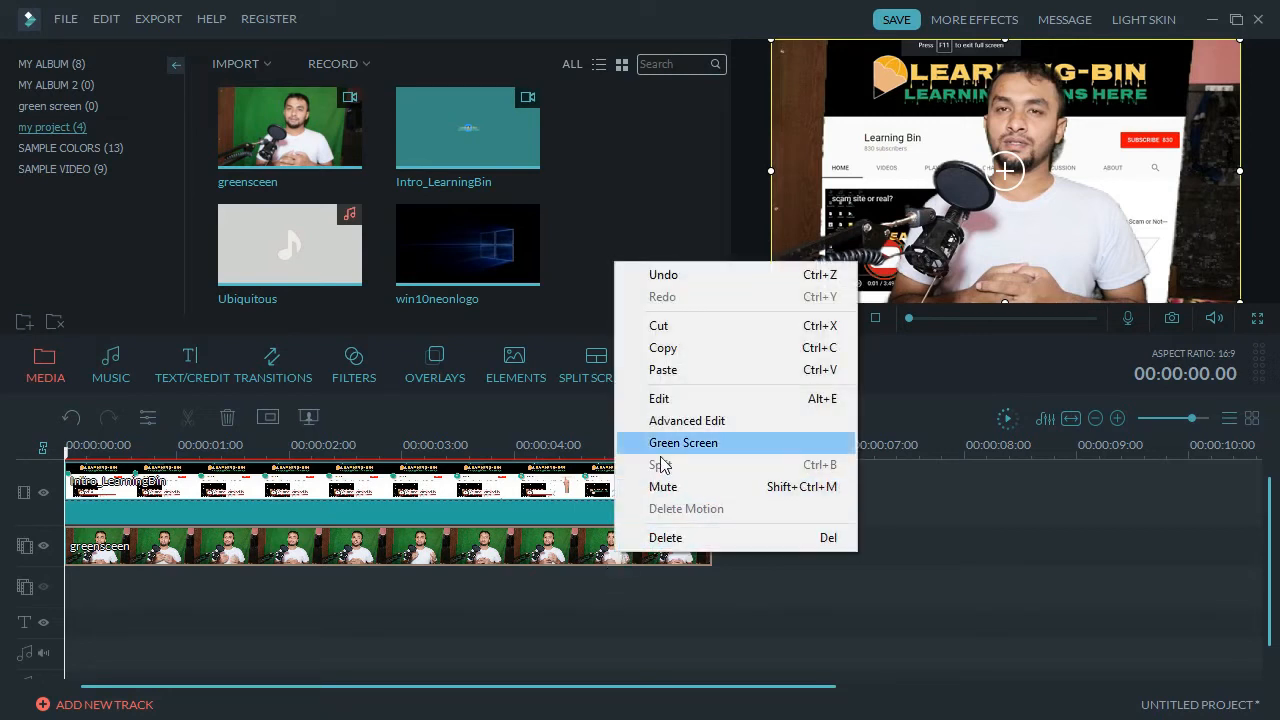
left_click(645, 397)
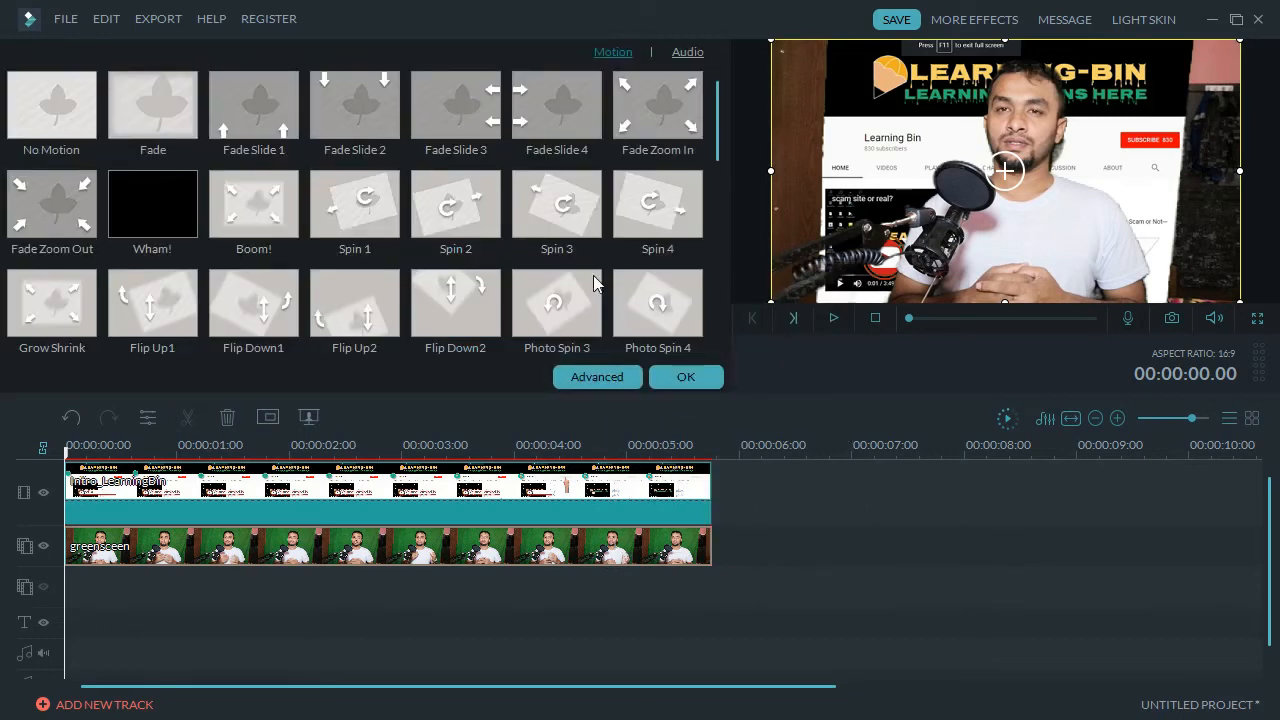
left_click(616, 376)
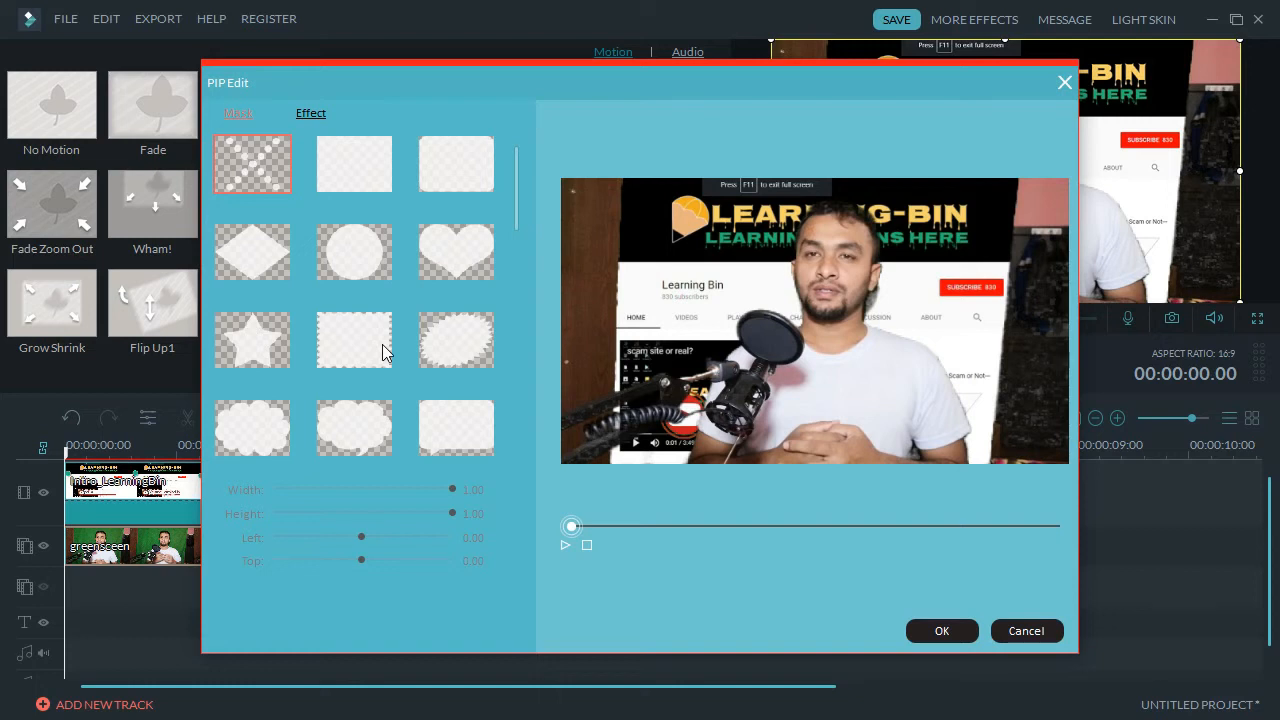
left_click(352, 175)
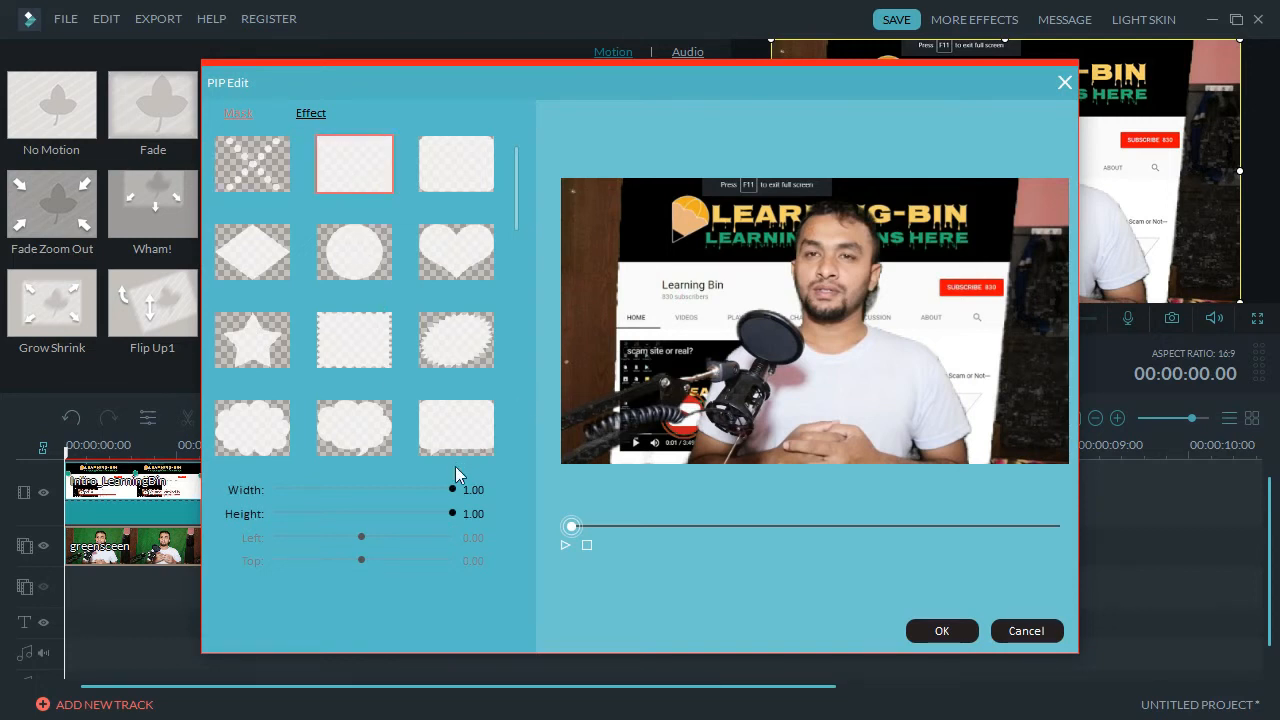
left_click_drag(450, 489, 379, 490)
left_click_drag(452, 514, 439, 516)
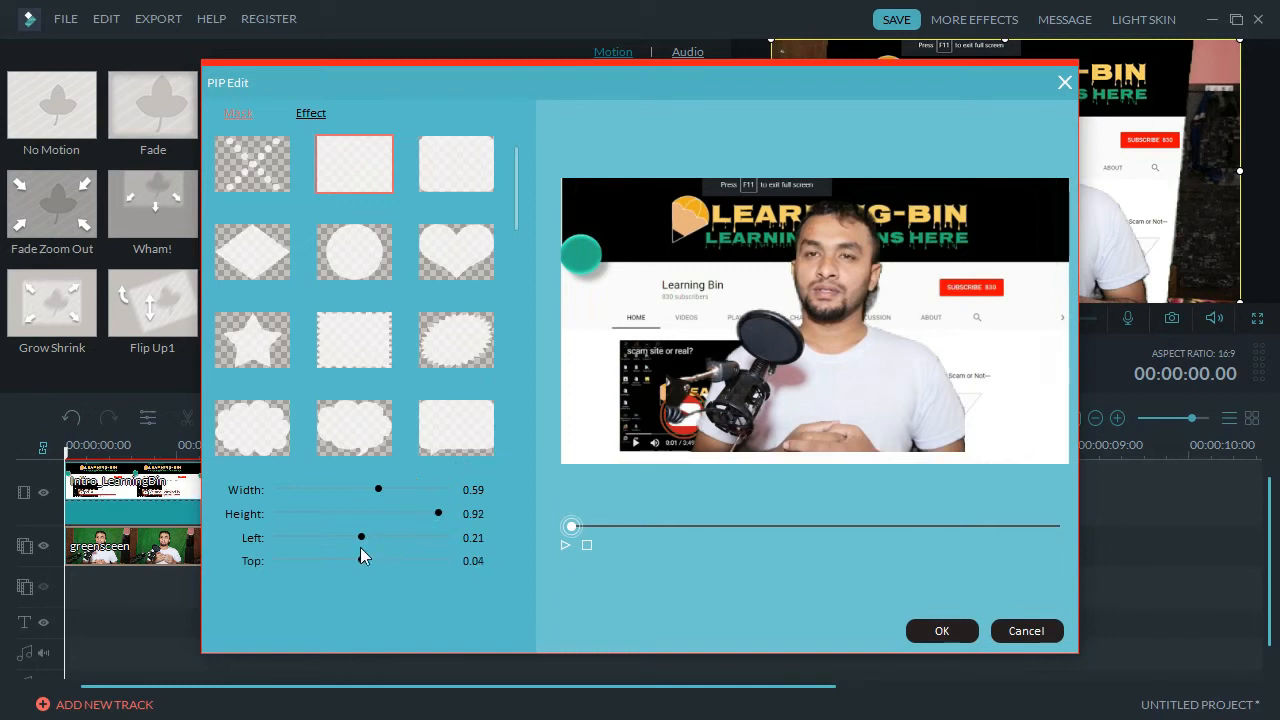
left_click_drag(361, 559, 423, 563)
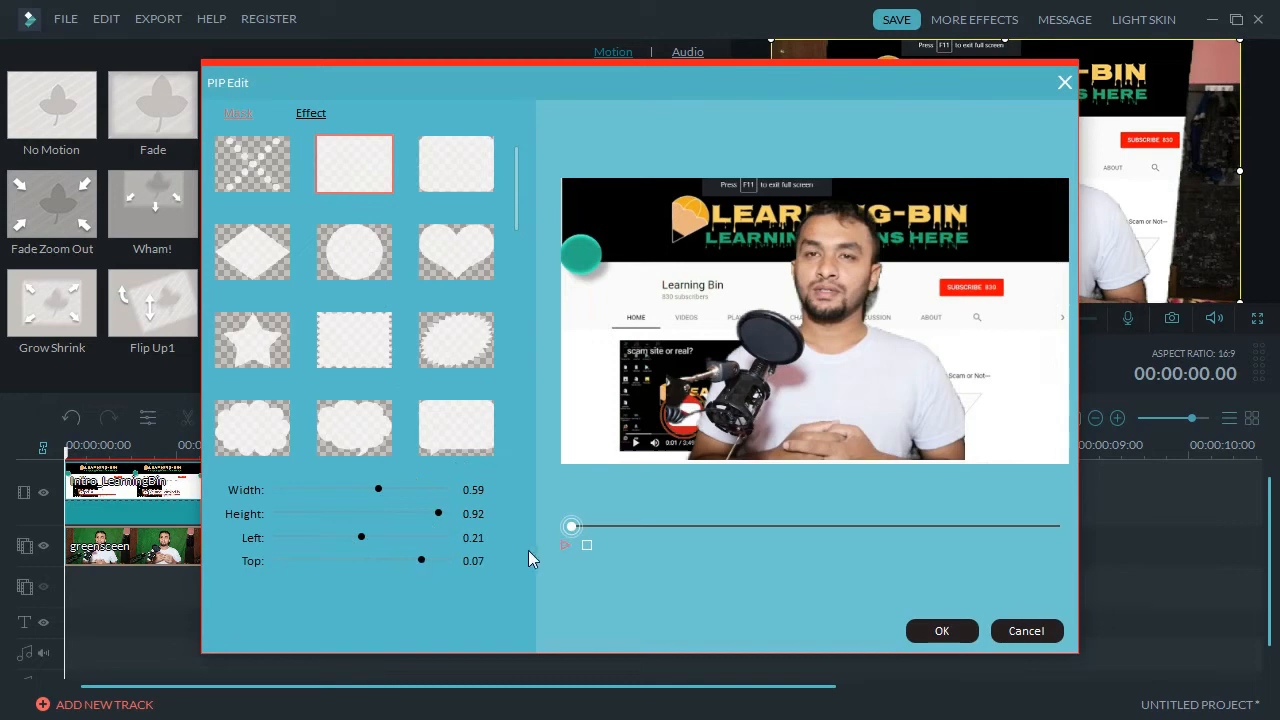
left_click(950, 631)
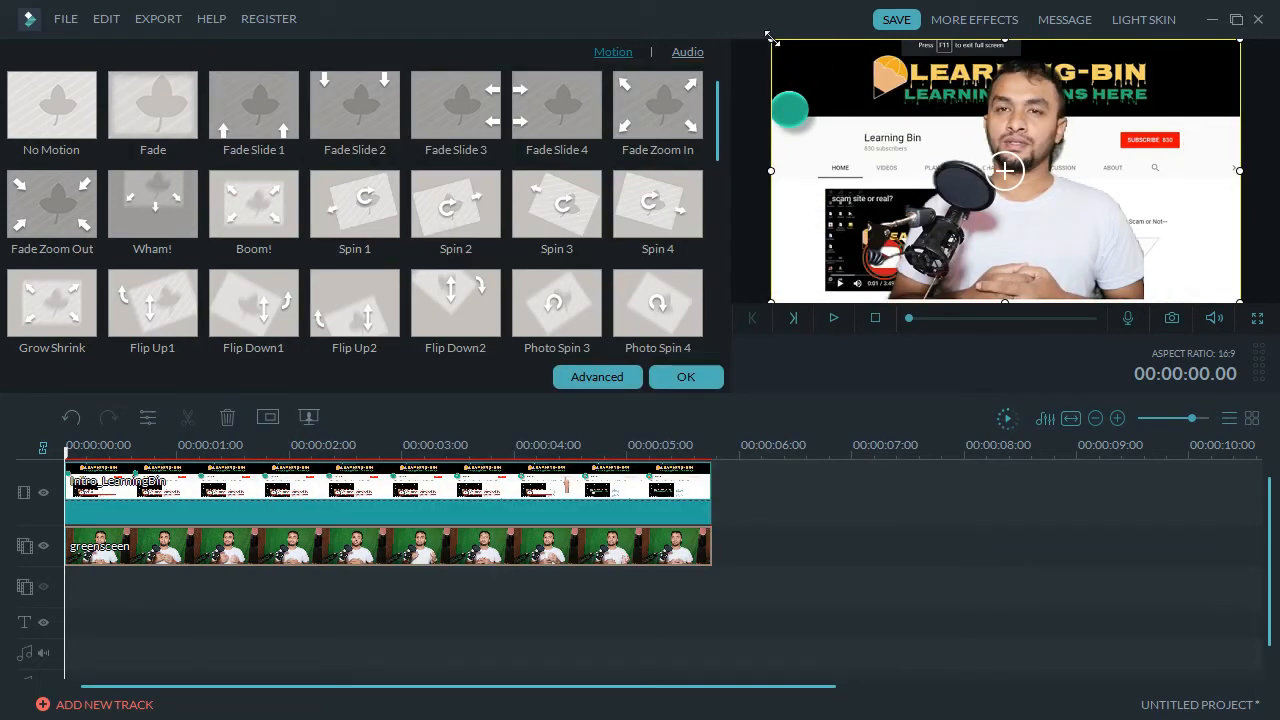
Shrink the presenter overlay into the lower-right corner and preview the result.
left_click_drag(770, 40, 1051, 167)
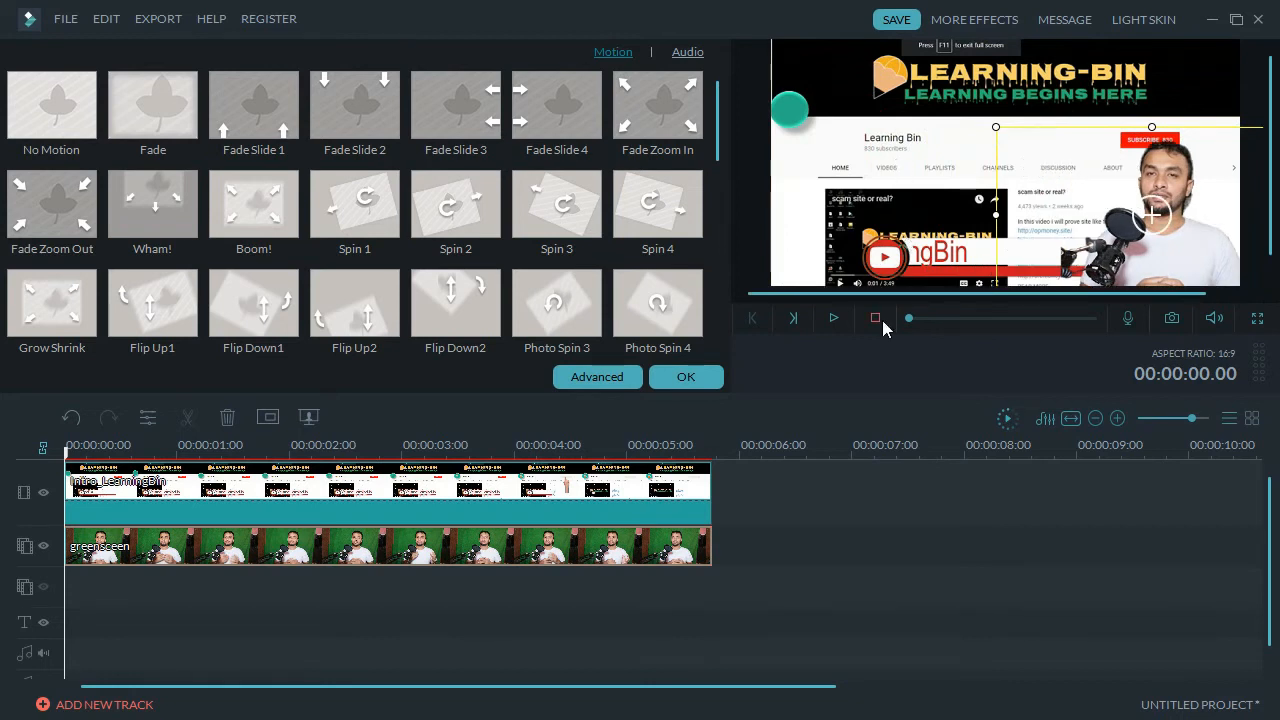
left_click(834, 321)
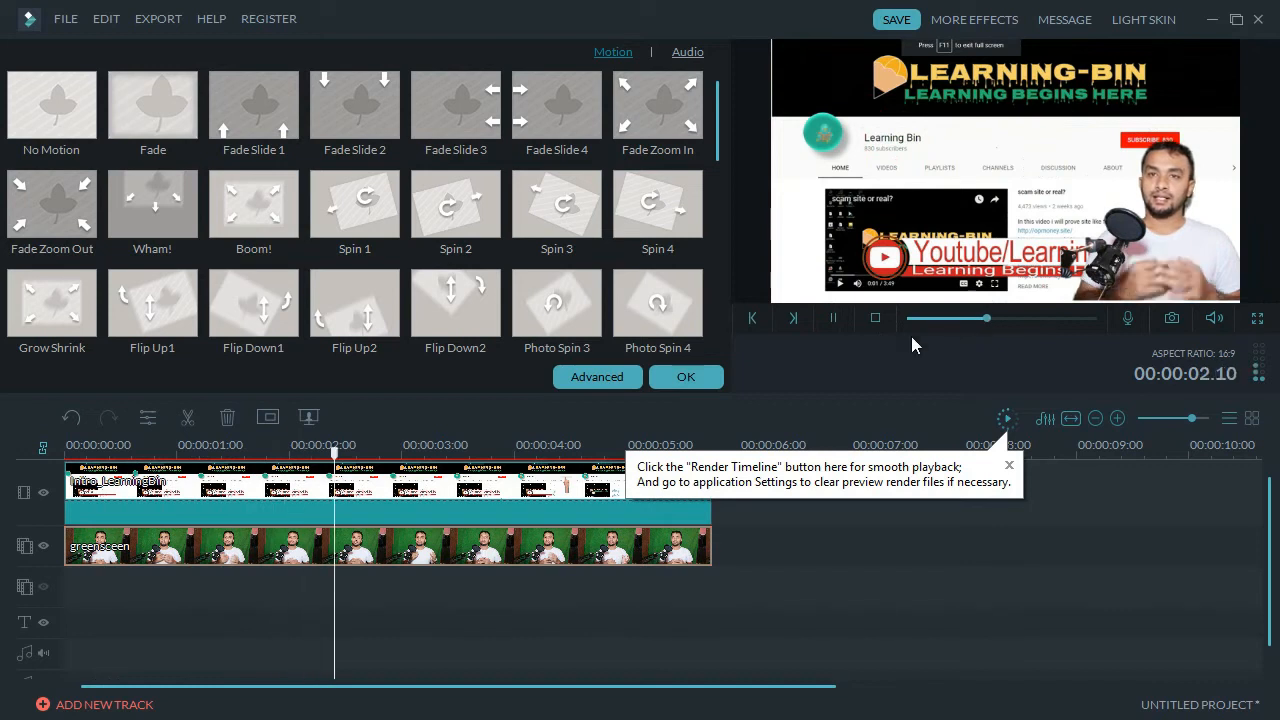
left_click(834, 322)
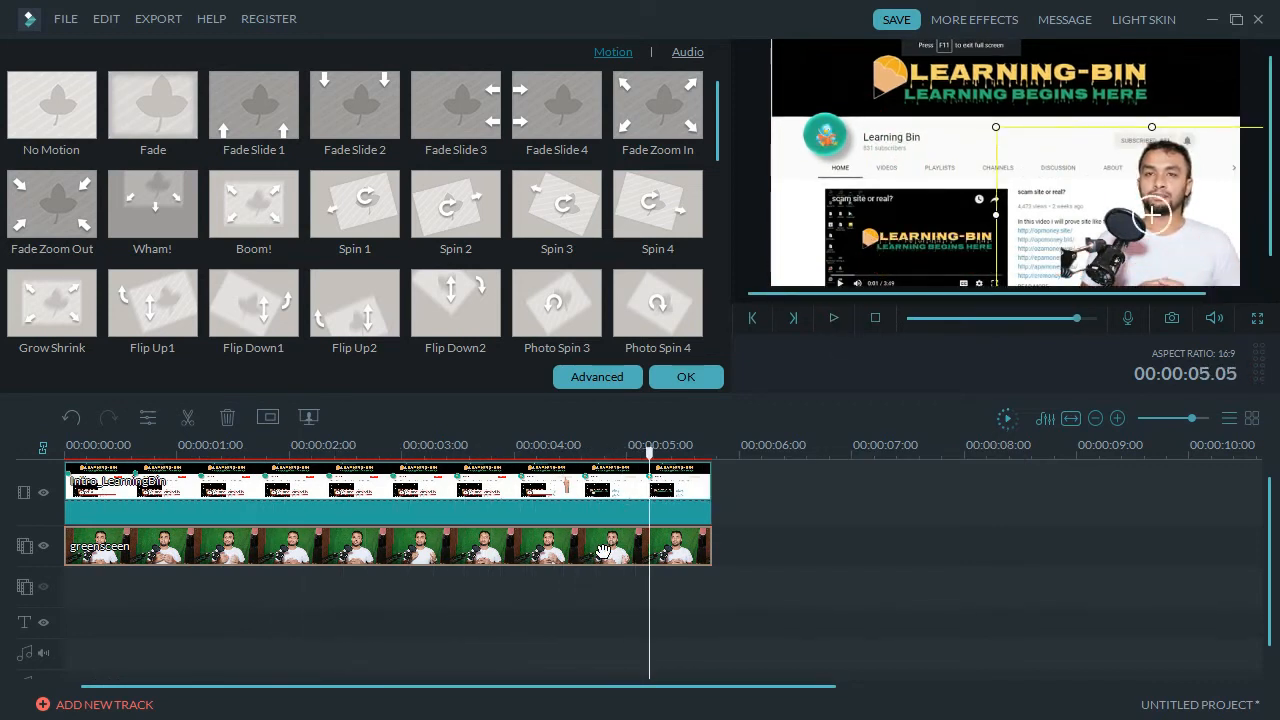
left_click(459, 593)
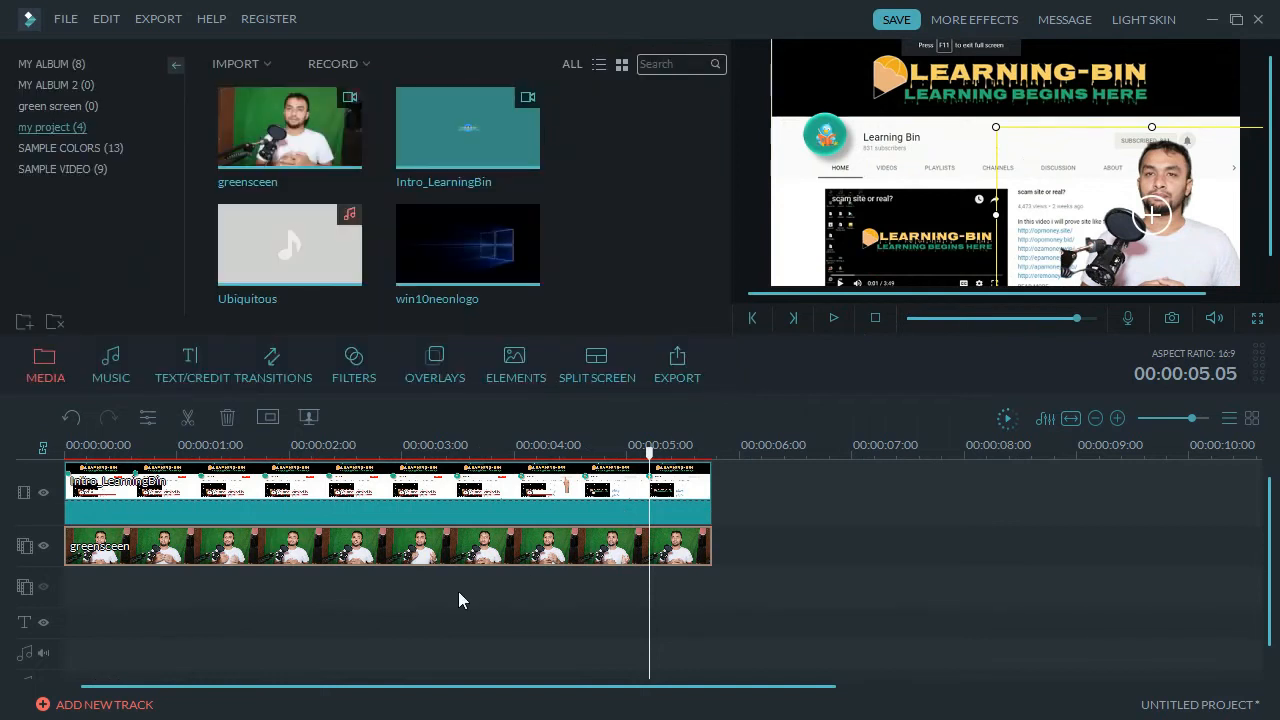
Add the Ubiquitous music to the audio track, starting at zero and trimmed to end near 00:00:05.18.
left_click(878, 563)
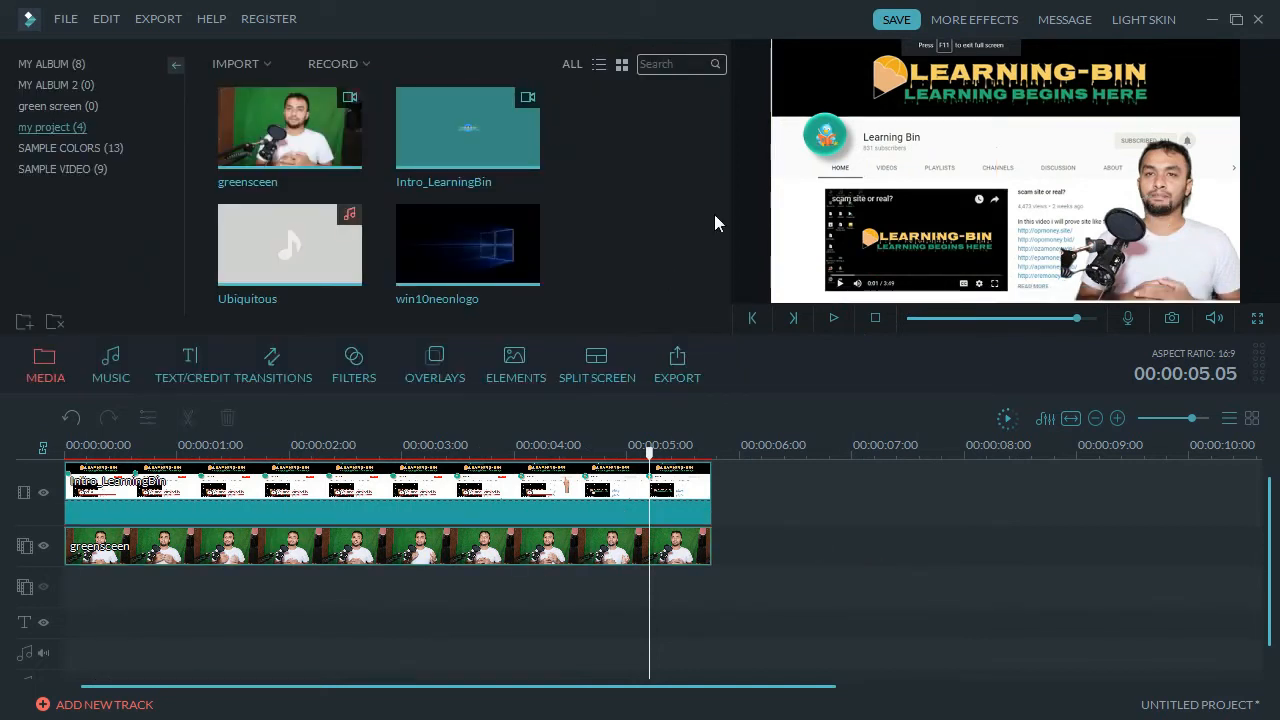
left_click_drag(330, 248, 77, 648)
left_click(185, 447)
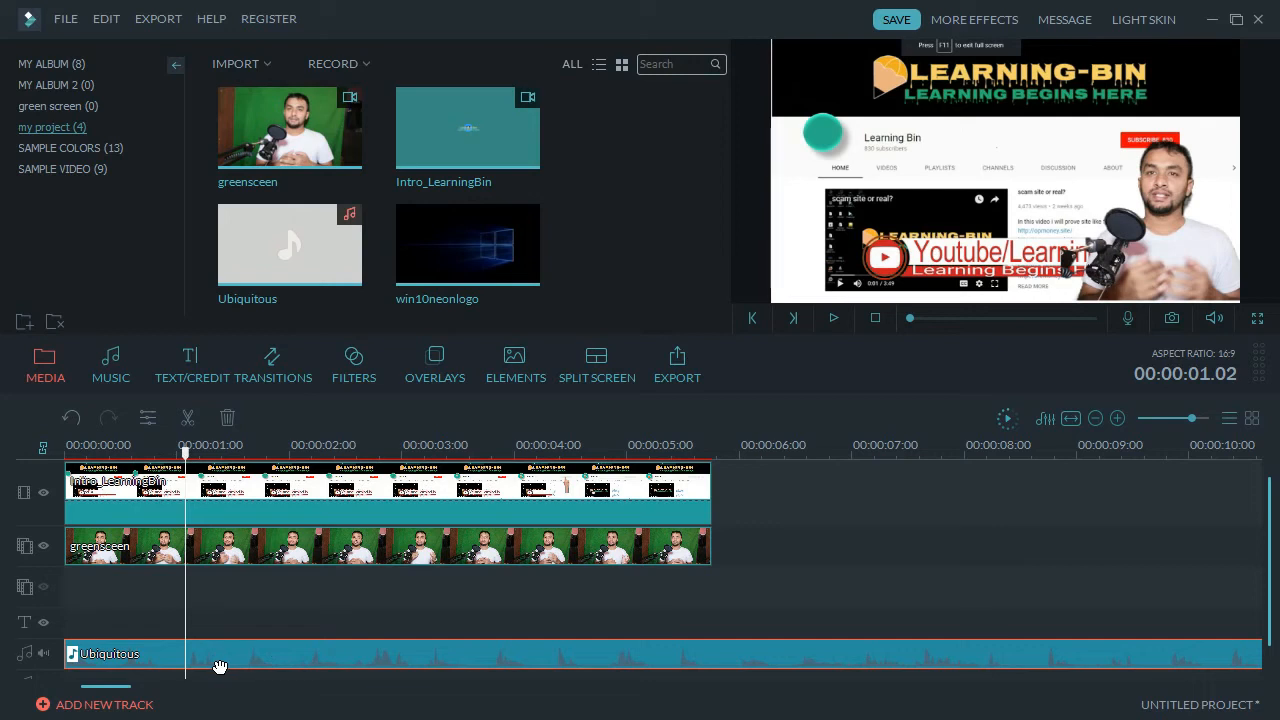
key("ctrl+b")
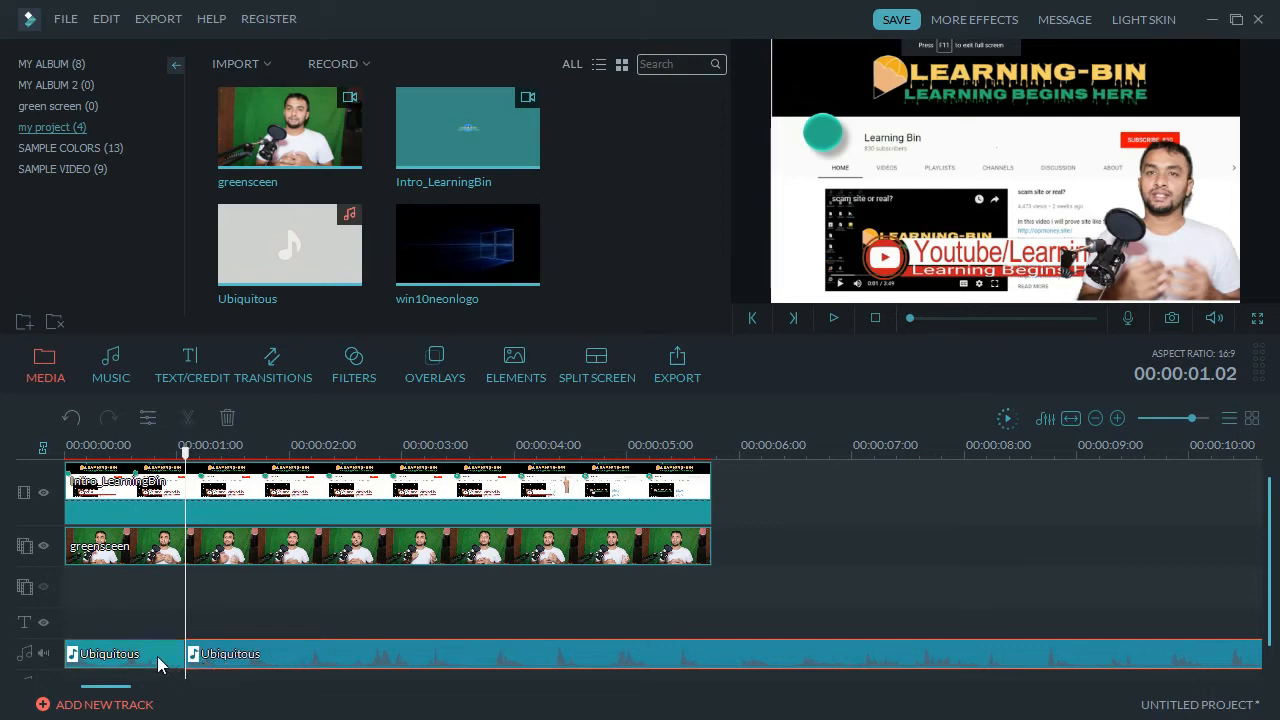
key("Home")
key("Delete")
left_click_drag(230, 660, 128, 626)
left_click(736, 635)
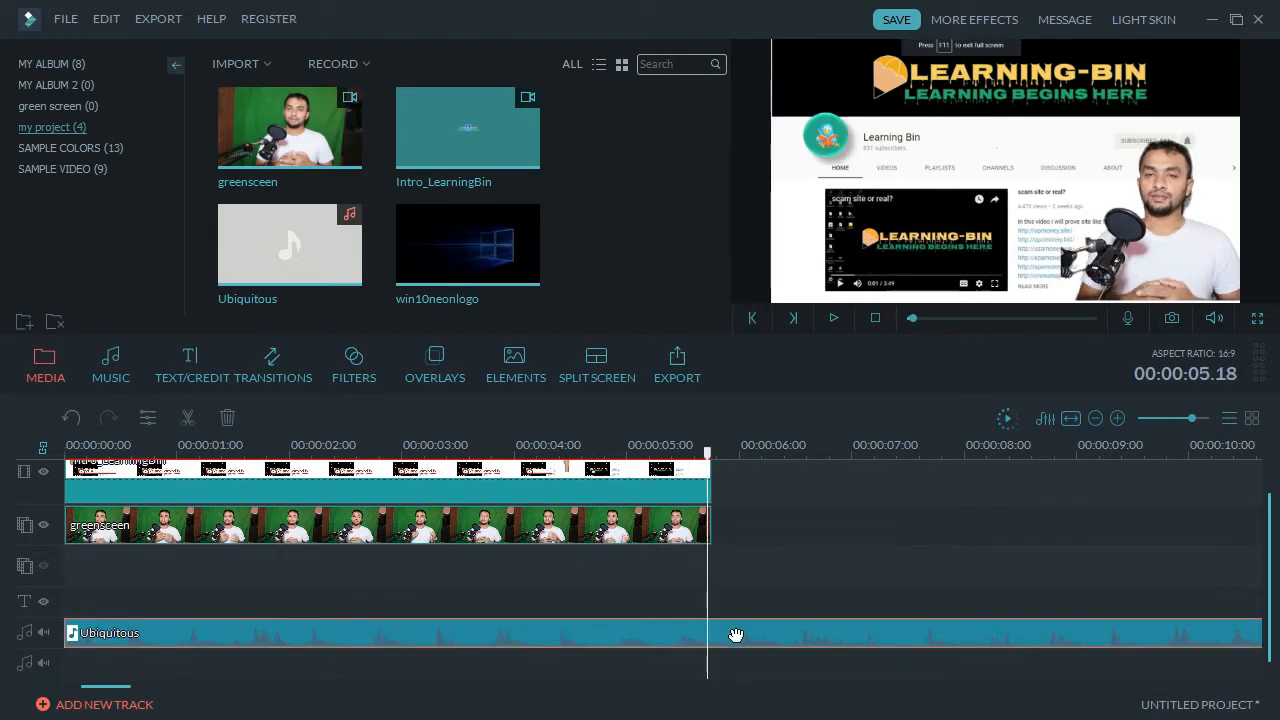
key("ctrl+b")
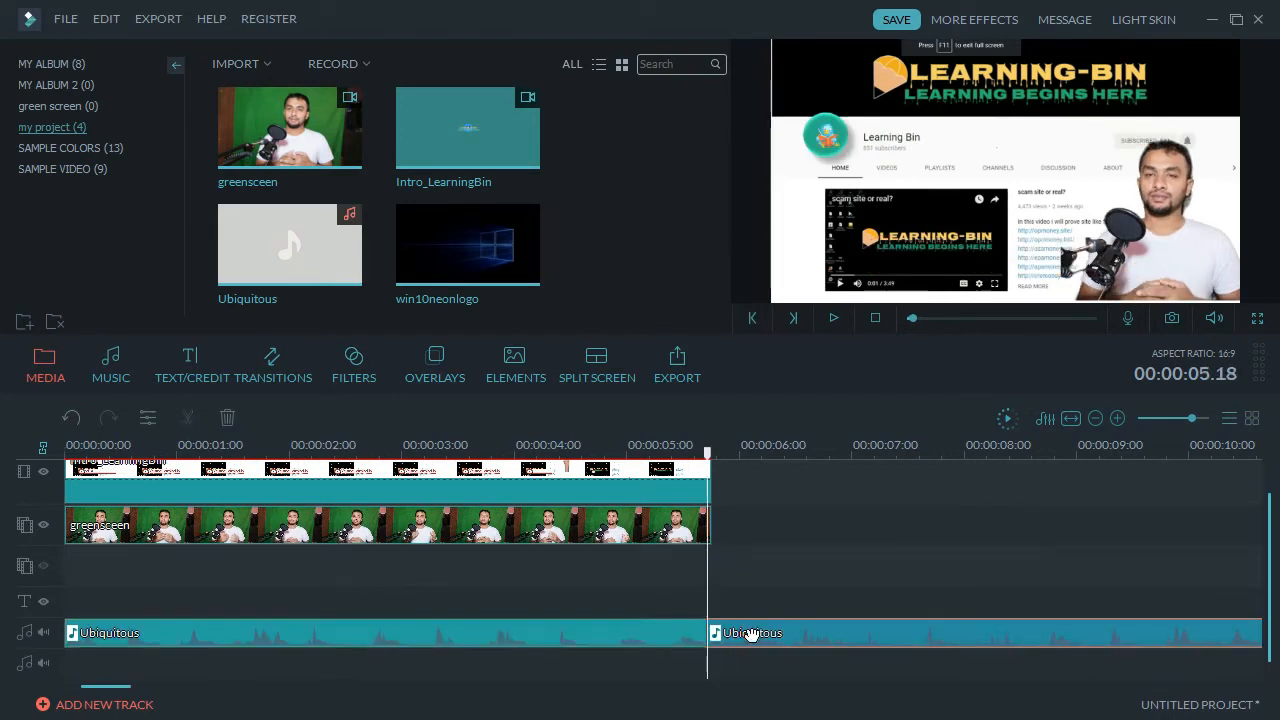
key("Delete")
Delete the Intro_LearningBin clip from the top video track.
left_click(680, 490)
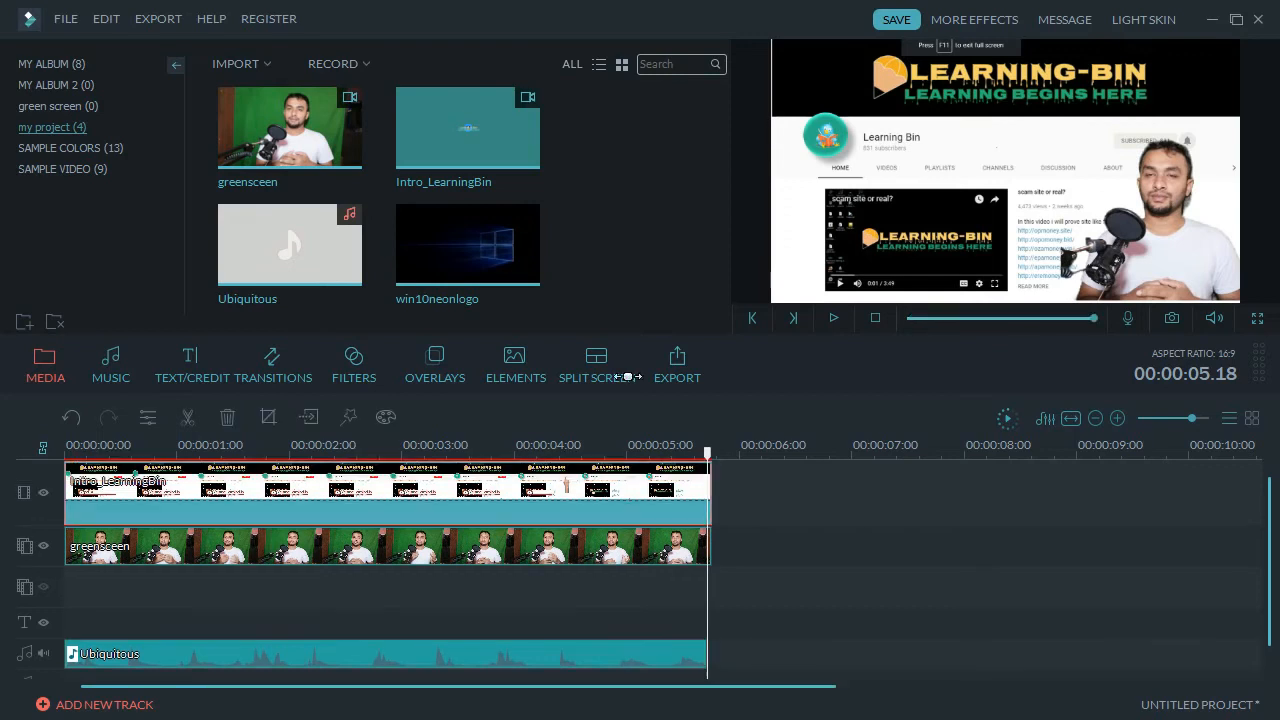
left_click(565, 556)
left_click(566, 508)
key("Delete")
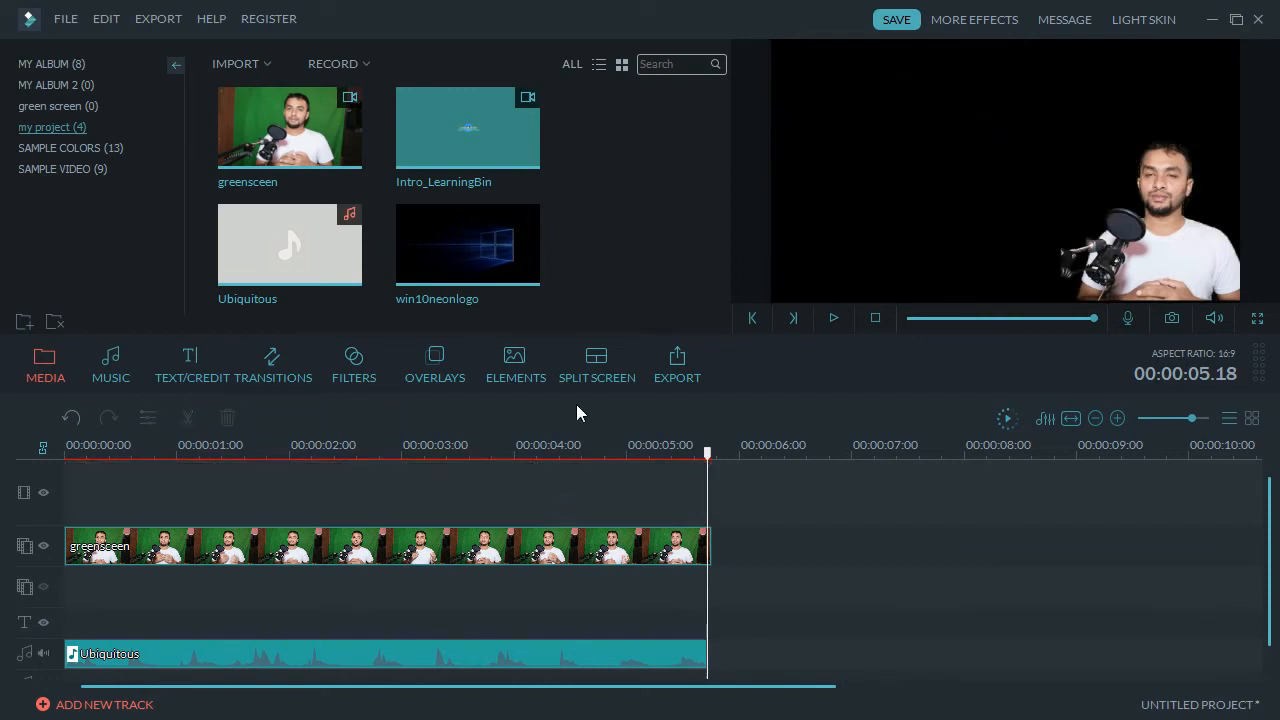
Place the win10neonlogo image on the top track, extended to 00:00:05.19.
mouse_move(530, 260)
left_click_drag(530, 260, 165, 491)
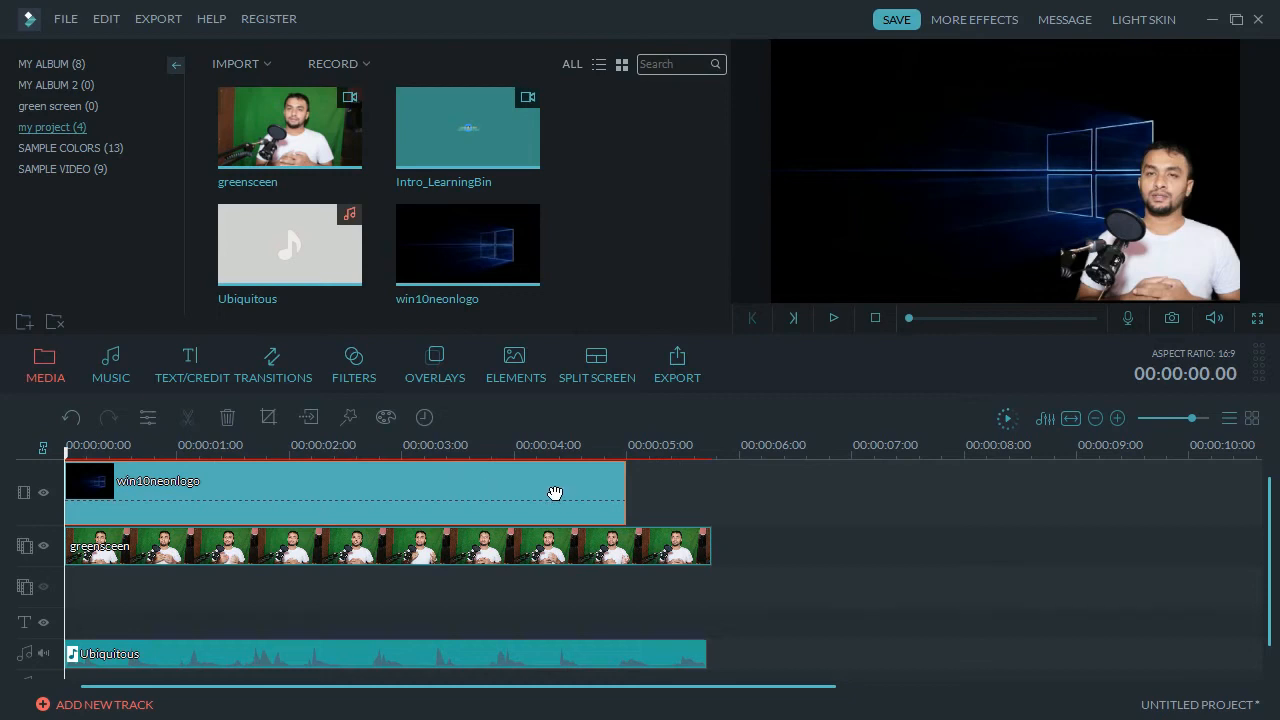
left_click(621, 489)
left_click_drag(623, 486, 709, 502)
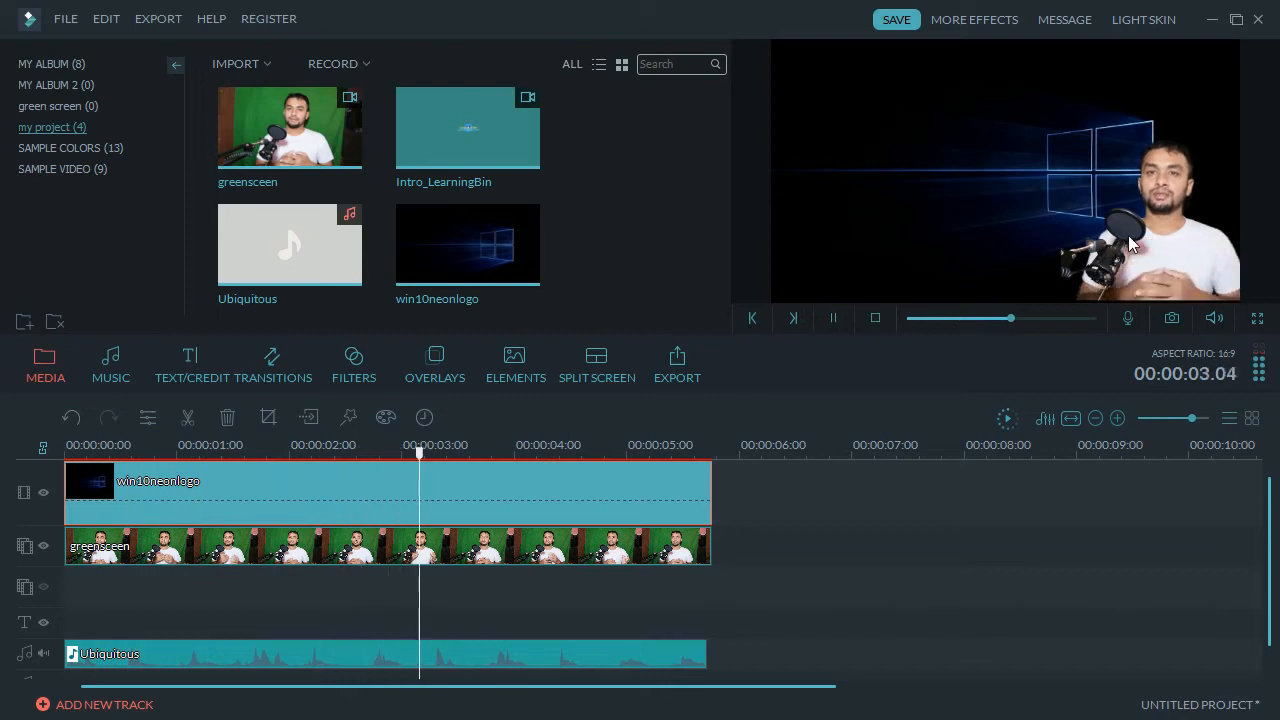
key("space")
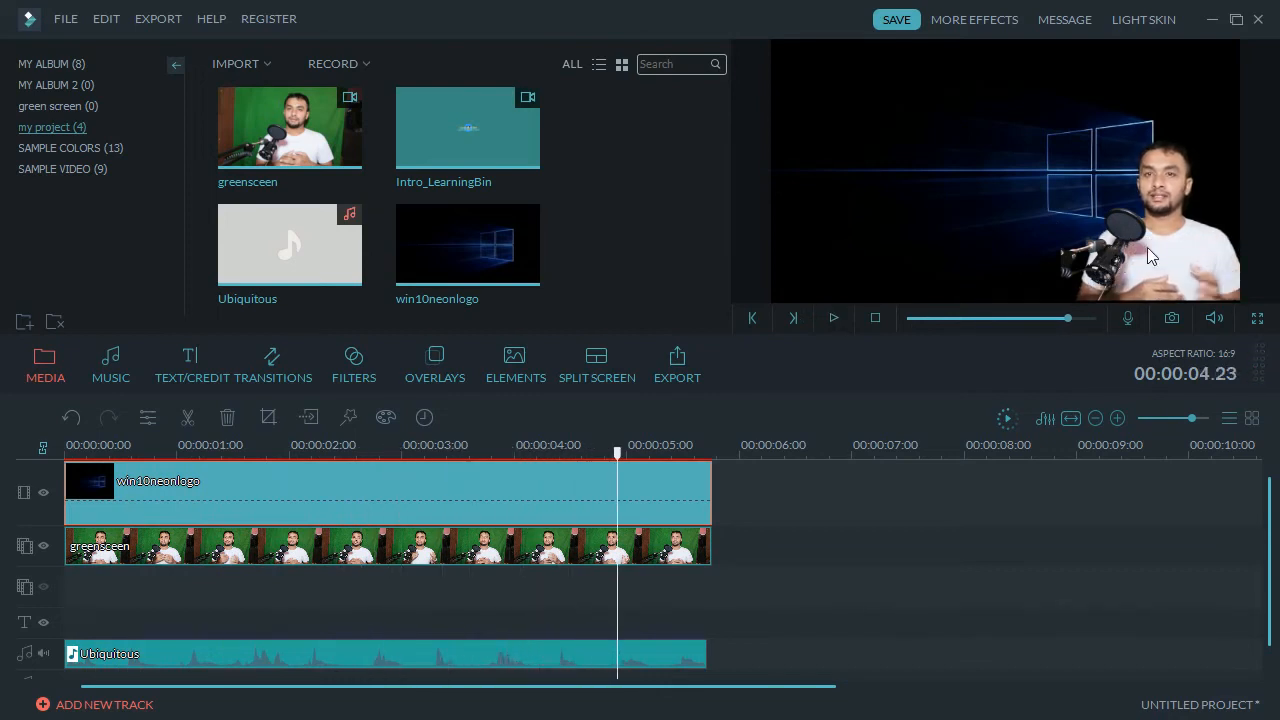
Move the keyed presenter overlay to the centre of the frame.
left_click(583, 547)
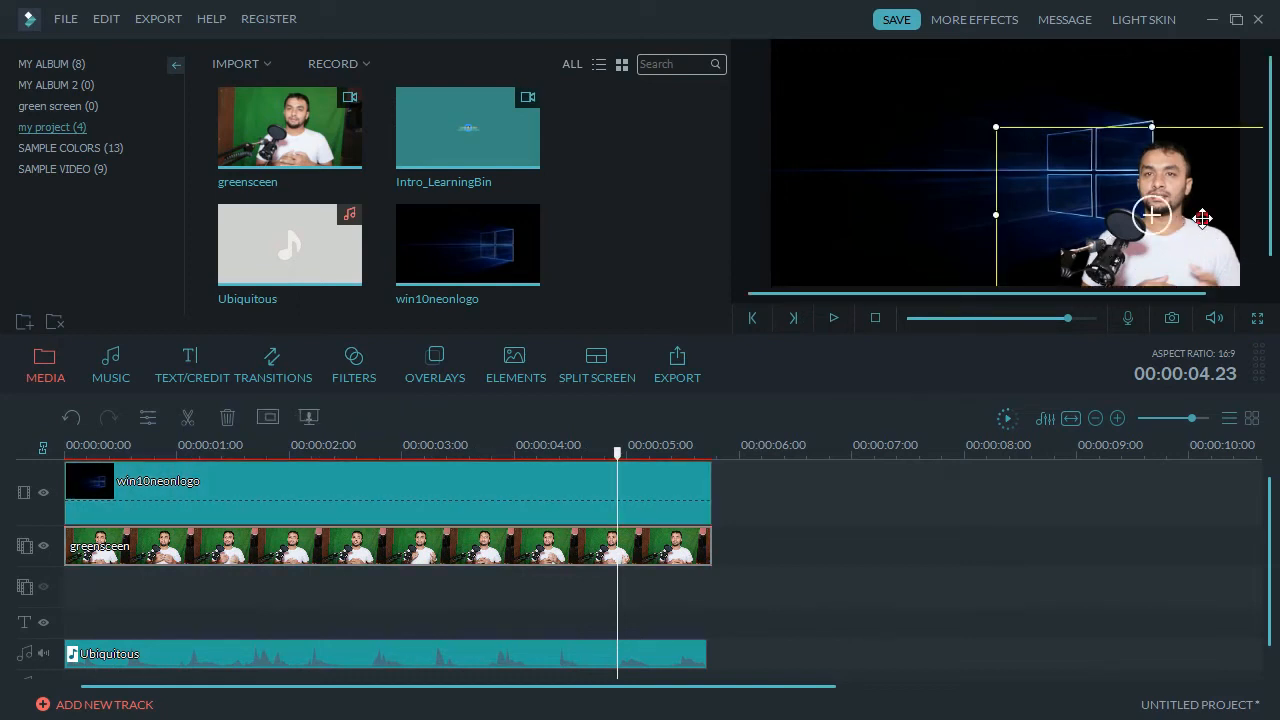
left_click_drag(1202, 218, 942, 218)
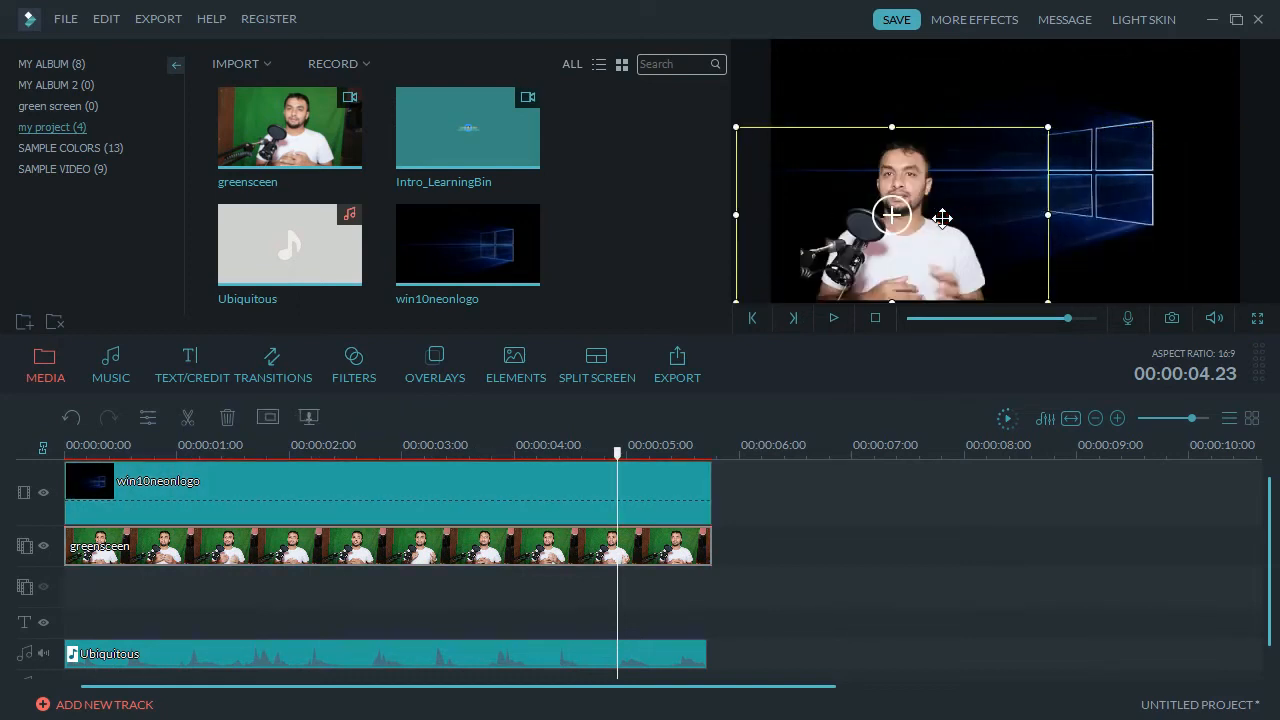
left_click(1015, 578)
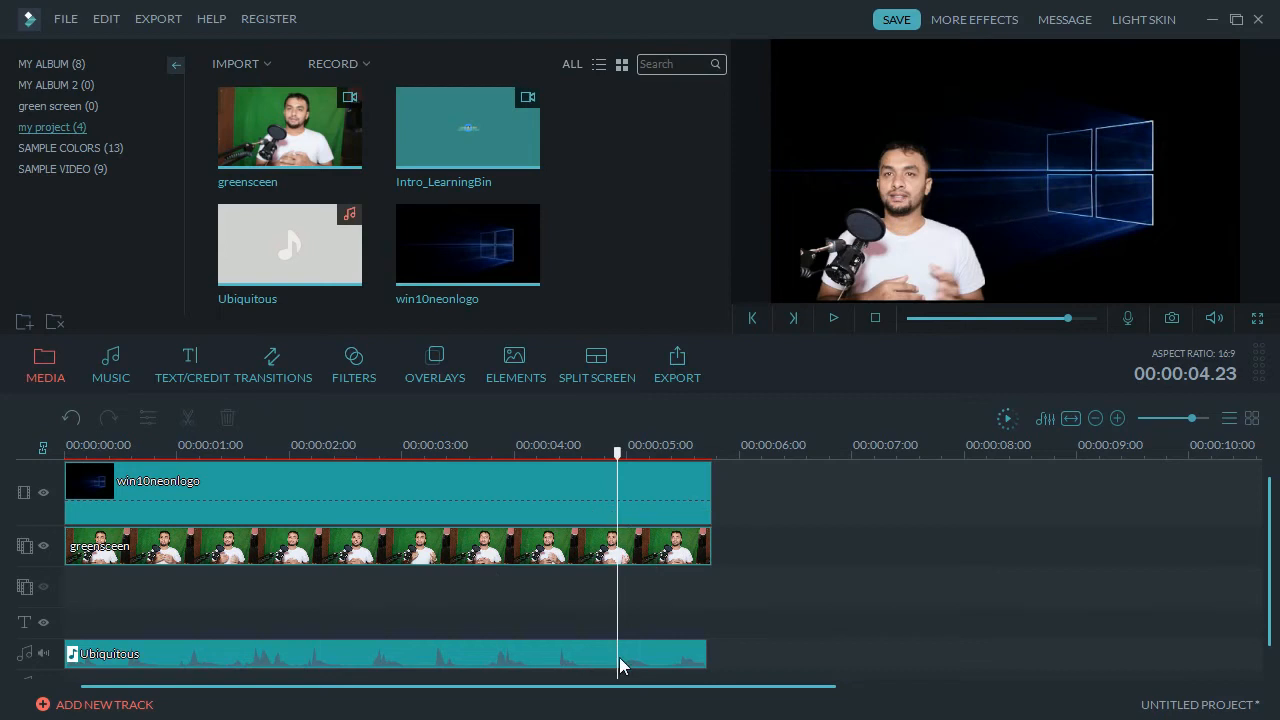
scroll(751, 600, "down", 1)
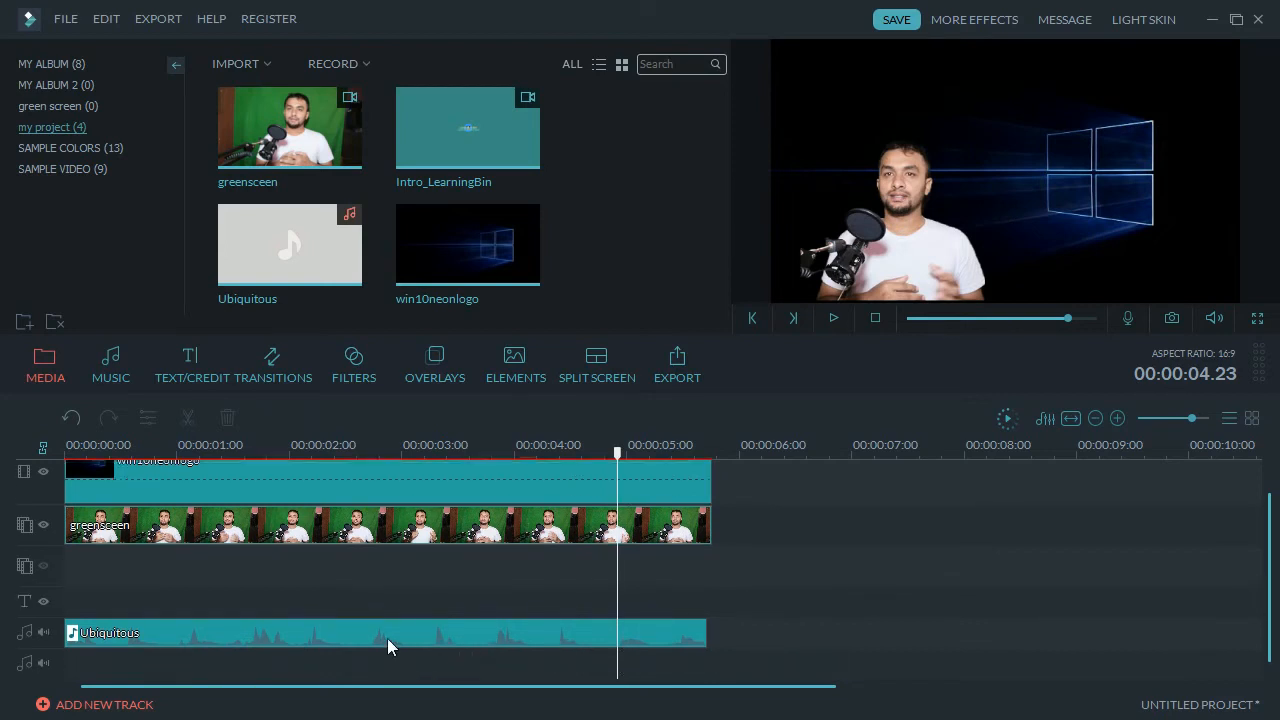
scroll(383, 636, "up", 1)
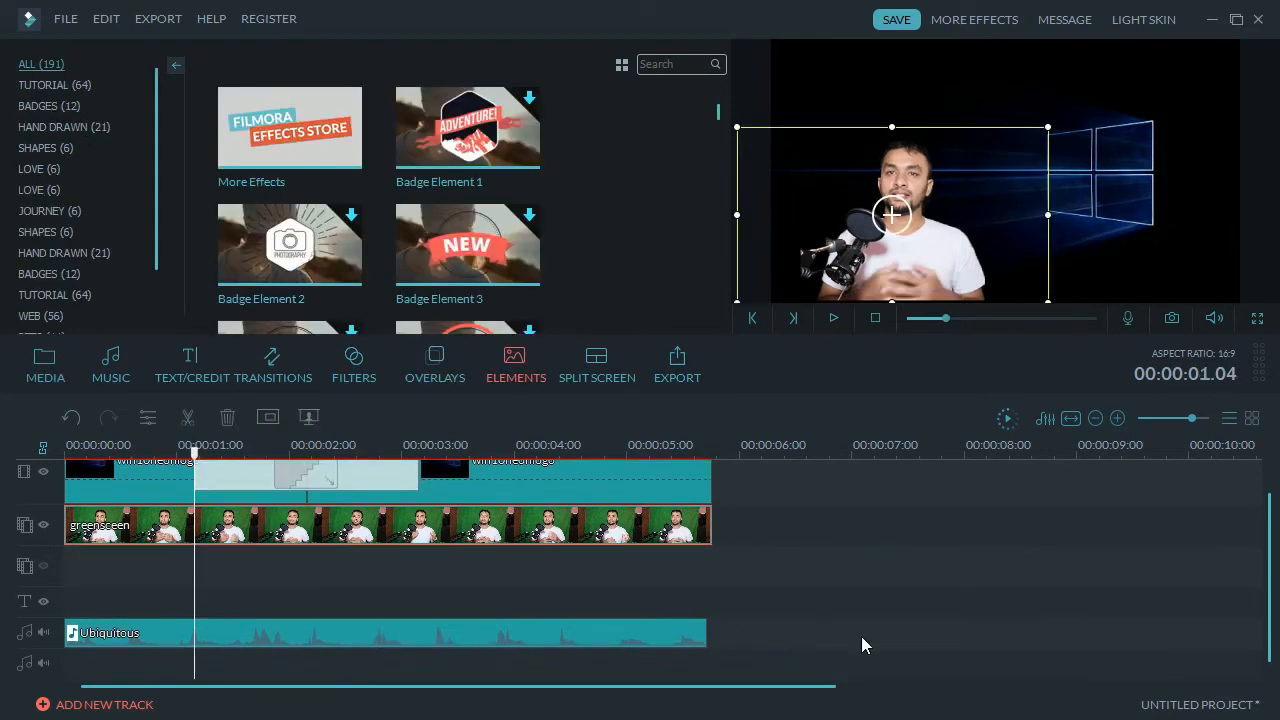
scroll(861, 636, "up", 1)
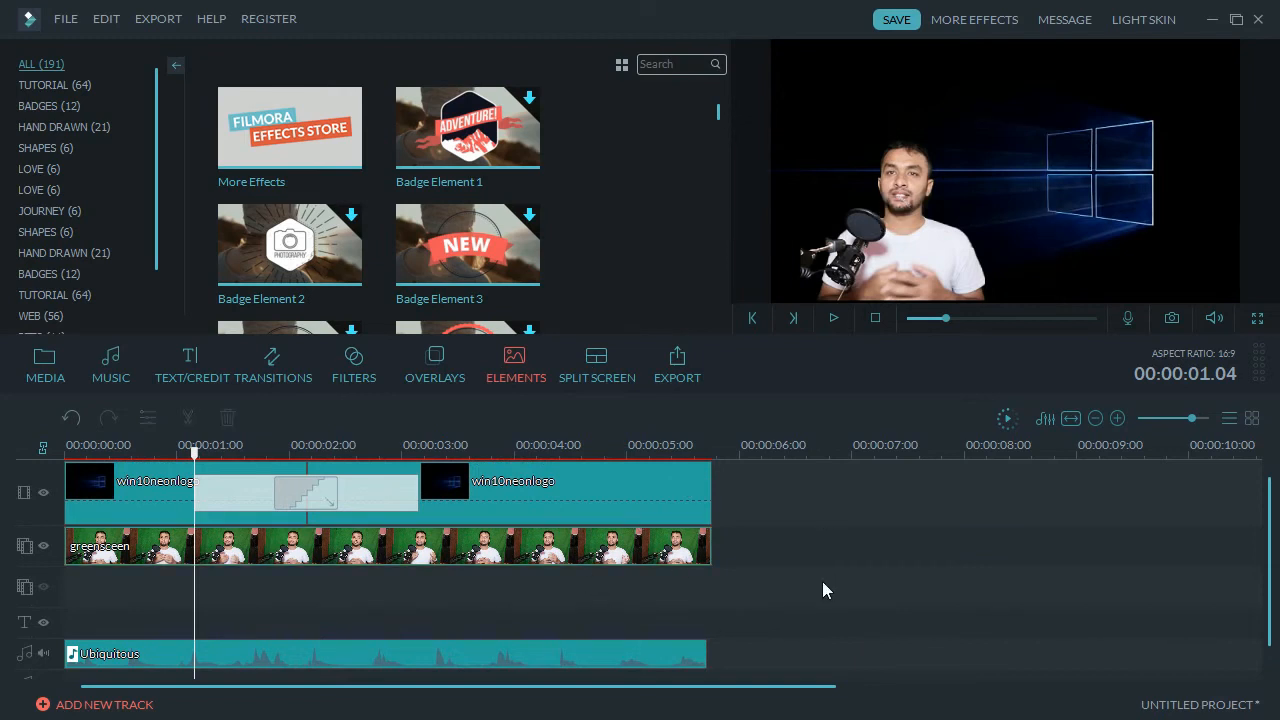
left_click(687, 380)
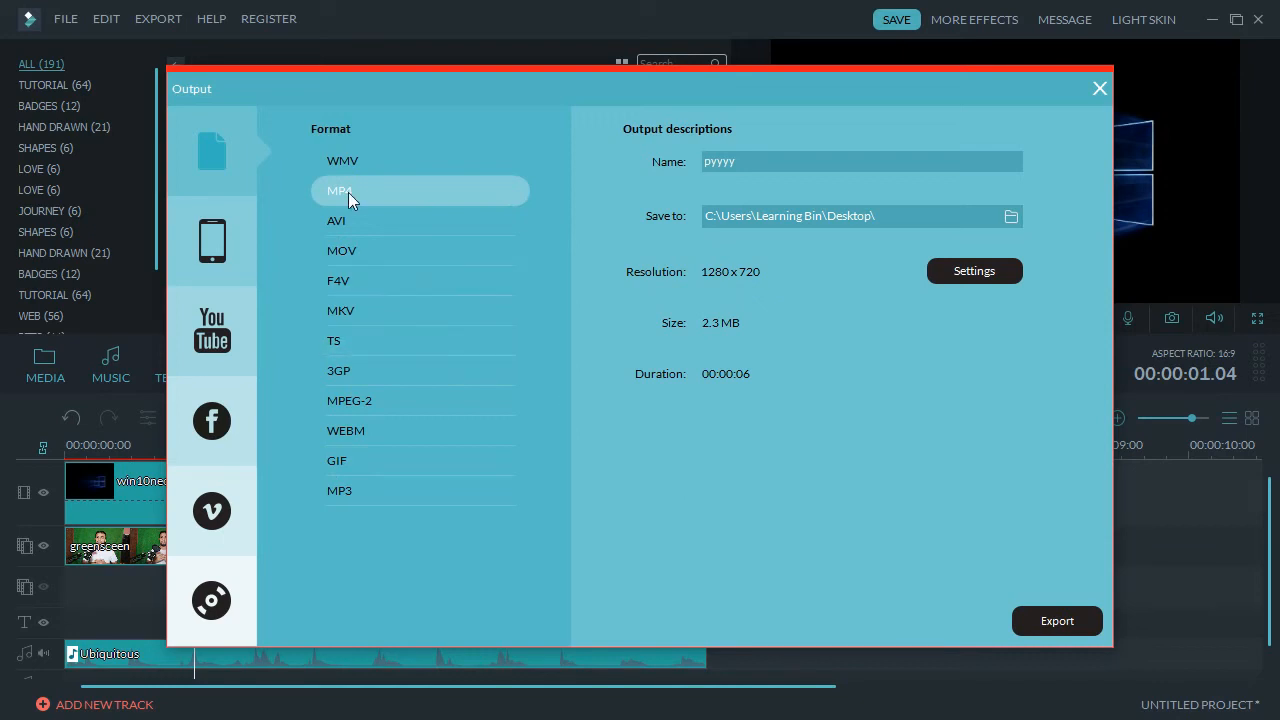
left_click(999, 272)
left_click(815, 576)
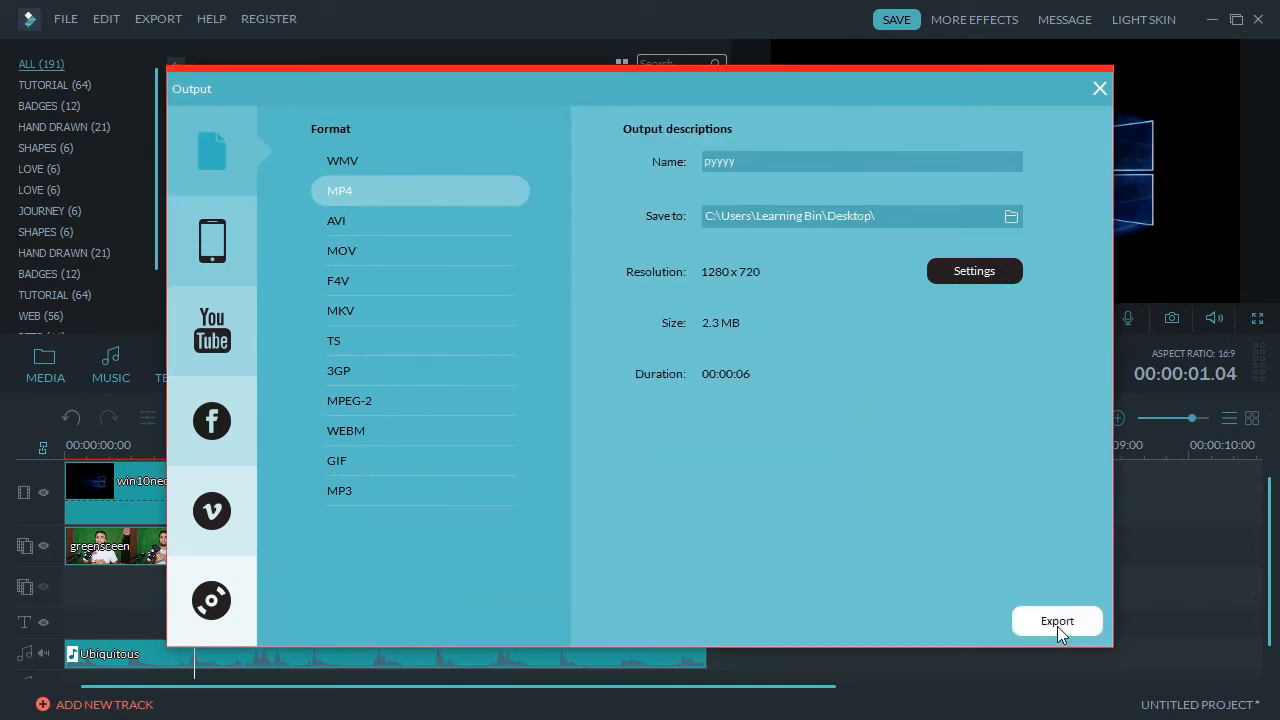
left_click(1100, 90)
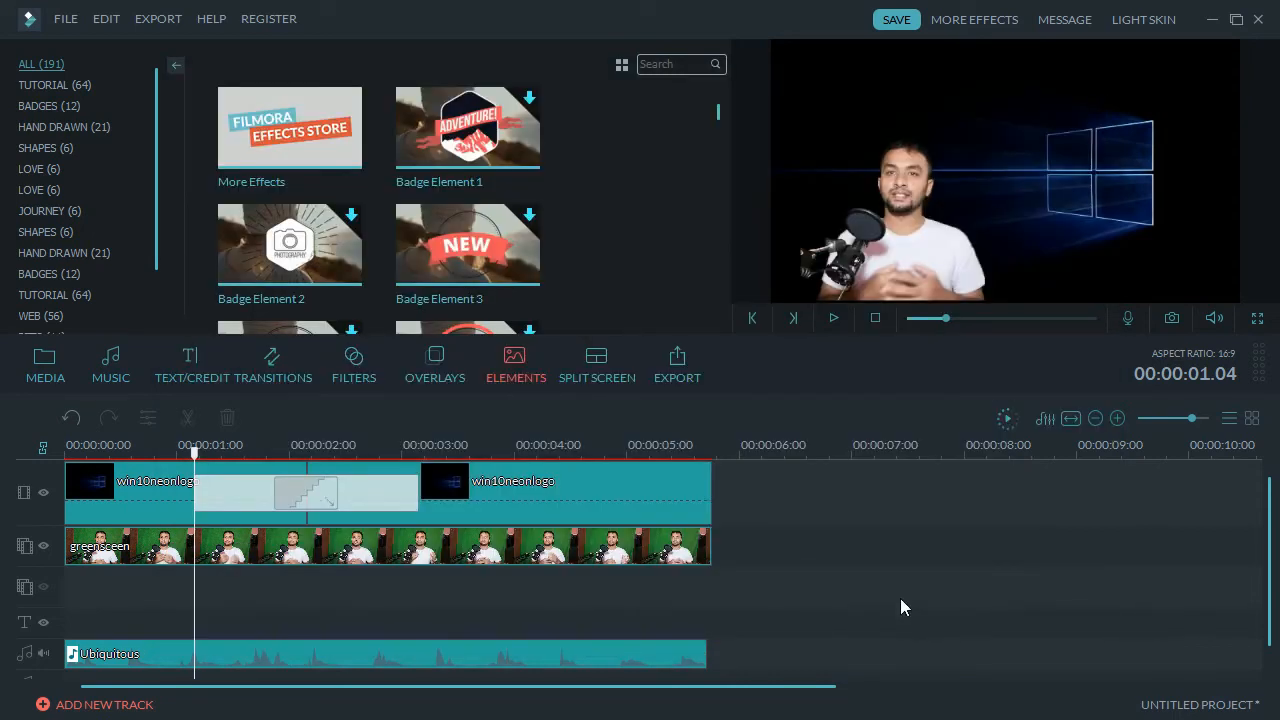